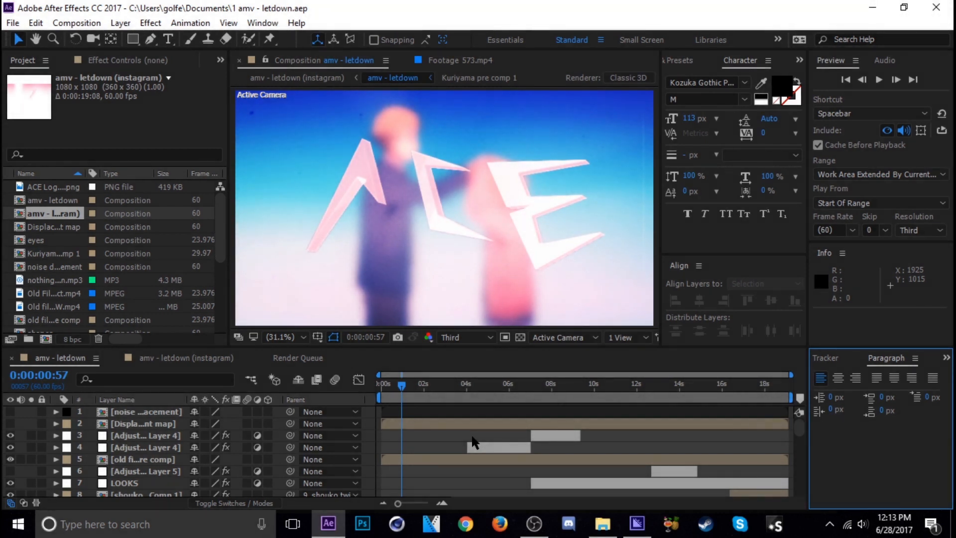
# Step: Preview several frames of the amv - letdown composition and its Instagram version
pyautogui.moveTo(412, 388); pyautogui.dragTo(449, 384)
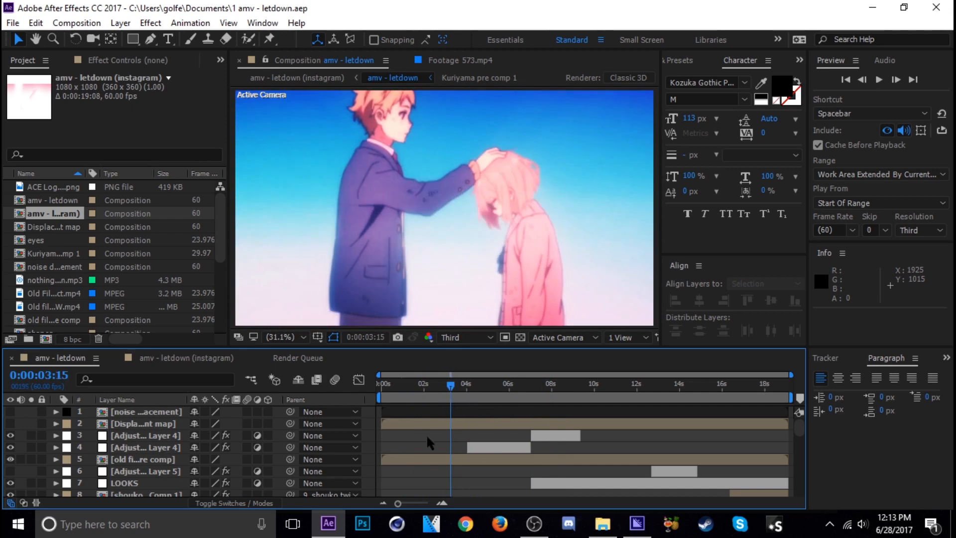
pyautogui.click(145, 367)
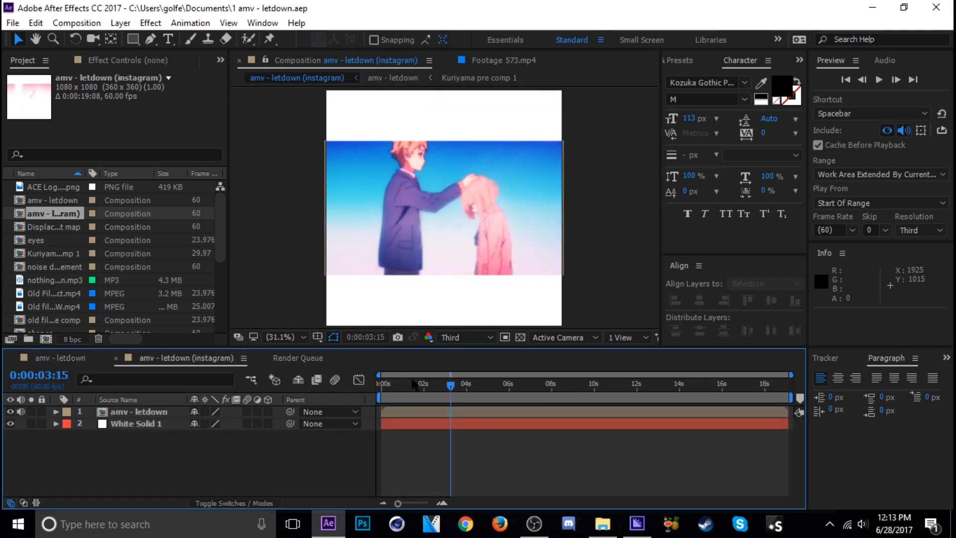
pyautogui.moveTo(451, 386); pyautogui.dragTo(412, 393)
pyautogui.click(53, 358)
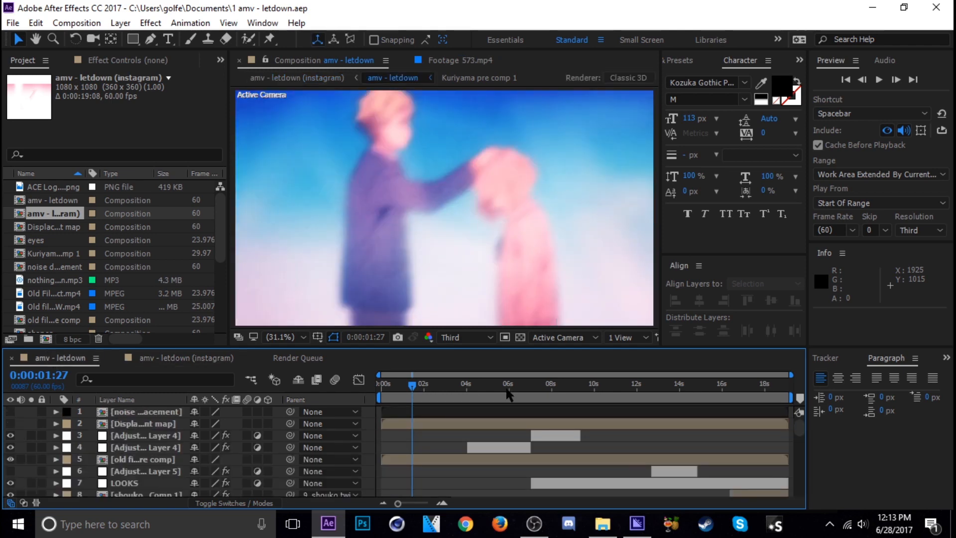
# Step: Try ending the work area of amv - letdown at 0:00:14:56 and restore it to the full composition length
pyautogui.moveTo(412, 395)
pyautogui.mouseDown()
pyautogui.moveTo(527, 394)
pyautogui.moveTo(405, 395)
pyautogui.mouseUp()
pyautogui.click(459, 396)
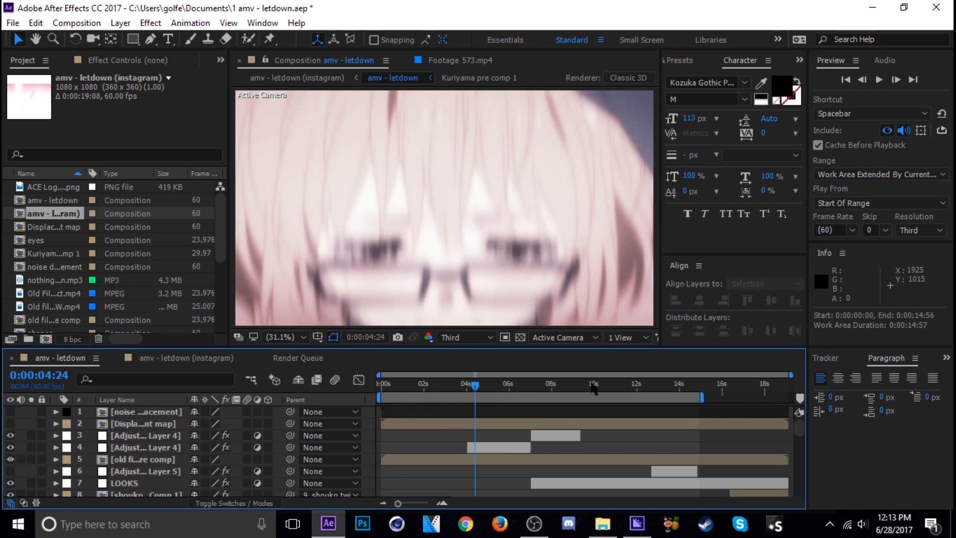
pyautogui.click(679, 388)
pyautogui.click(680, 388)
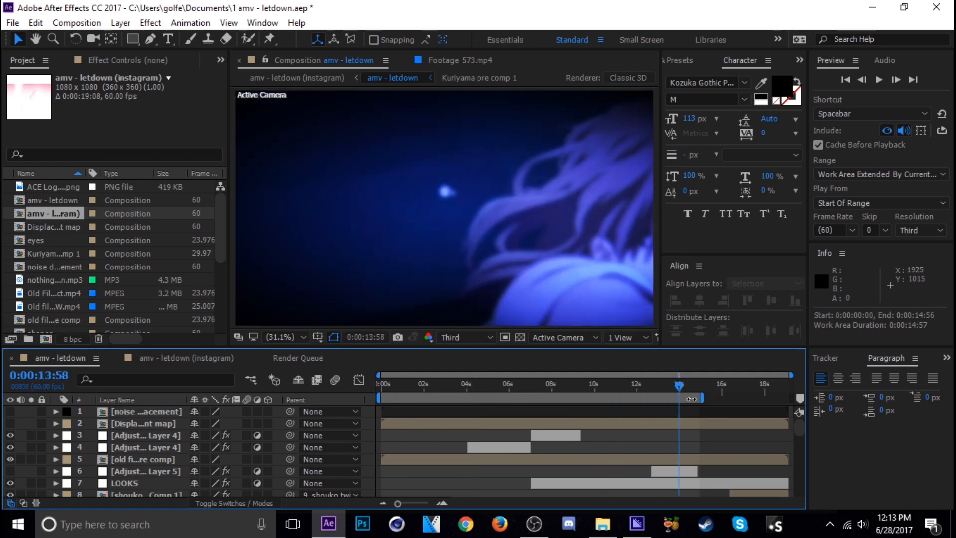
pyautogui.doubleClick(498, 396)
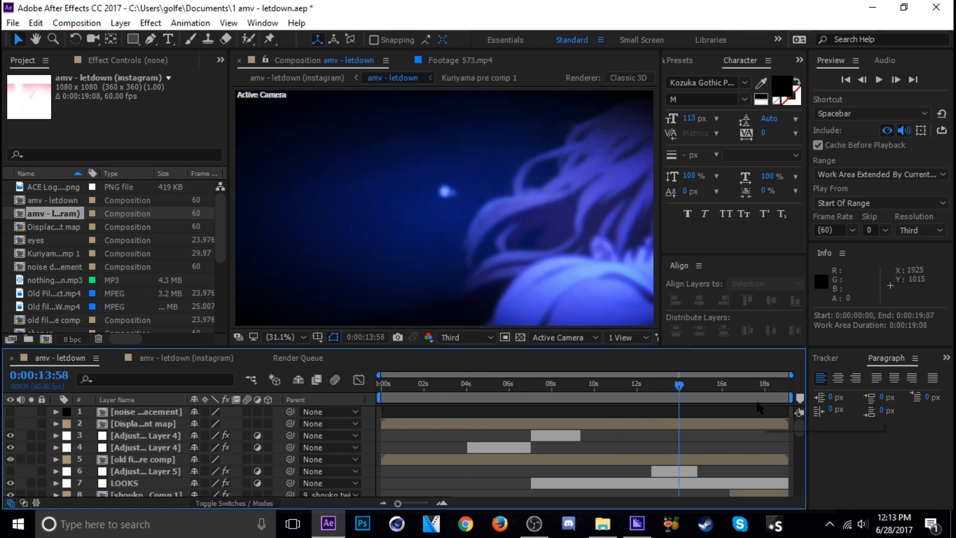
# Step: Add the amv - letdown composition to the render queue and send it to Adobe Media Encoder
pyautogui.click(424, 385)
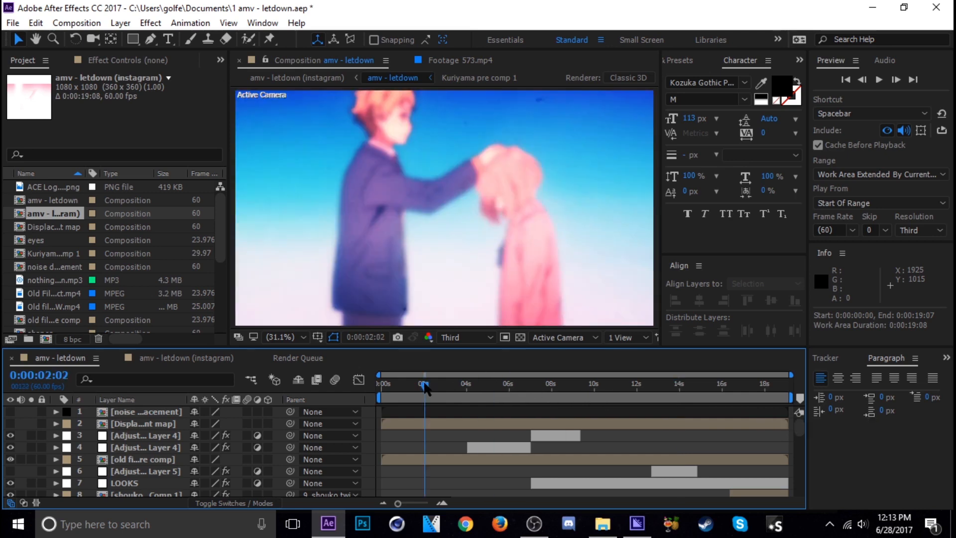
pyautogui.moveTo(424, 385)
pyautogui.mouseDown()
pyautogui.moveTo(404, 387)
pyautogui.moveTo(416, 398)
pyautogui.mouseUp()
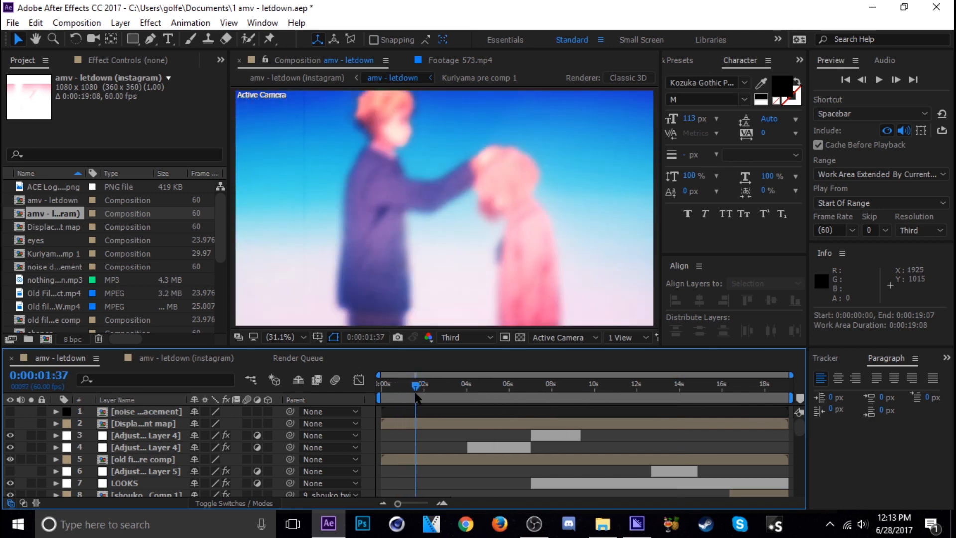
pyautogui.hotkey('ctrl', 'm')
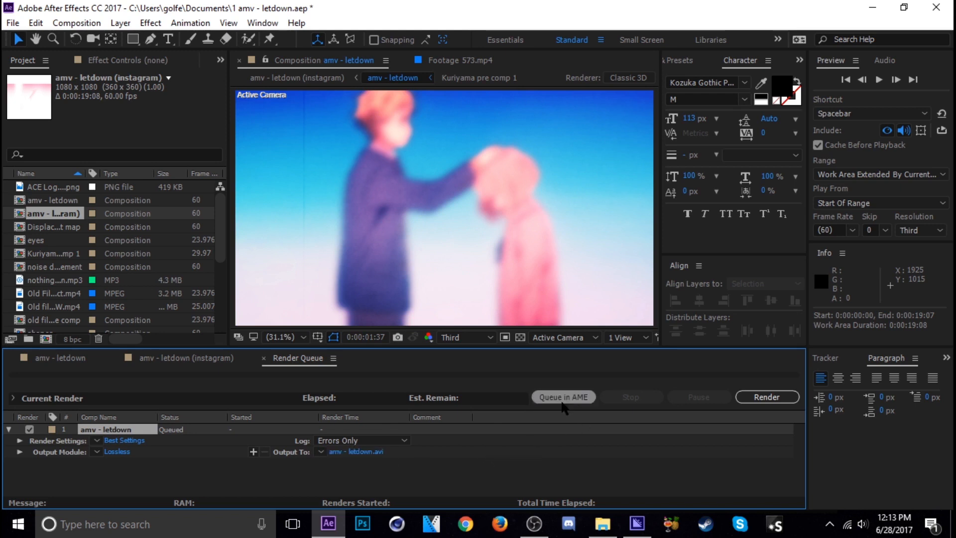
pyautogui.click(637, 523)
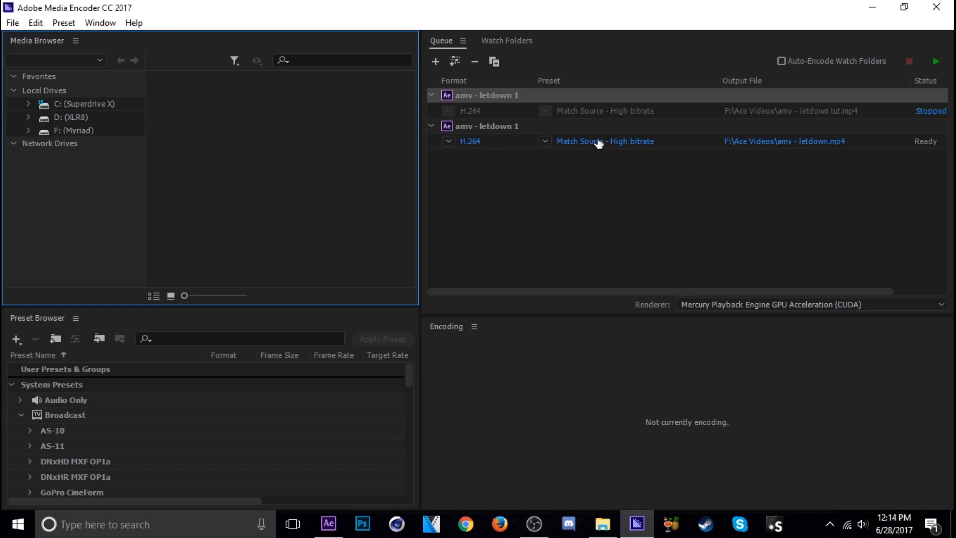
# Step: Set the output file of the ready amv - letdown job to "amv - letdown test" in the Ace Videos folder
pyautogui.click(491, 102)
pyautogui.click(498, 127)
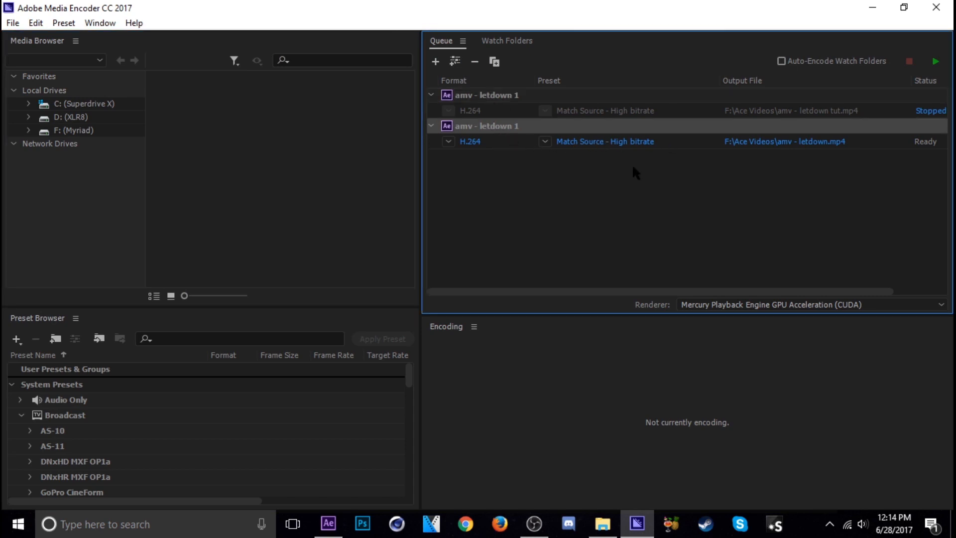
pyautogui.click(773, 143)
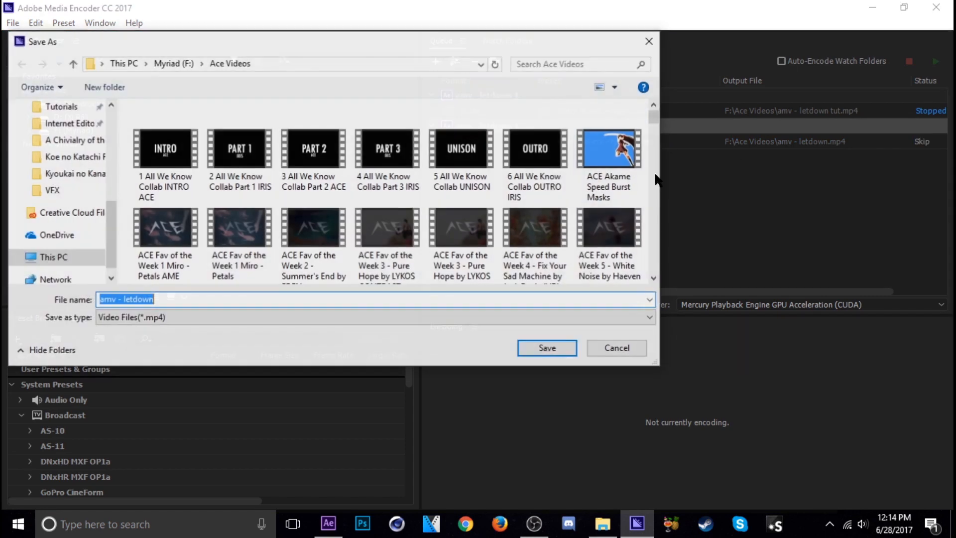
pyautogui.click(201, 301)
pyautogui.write('test')
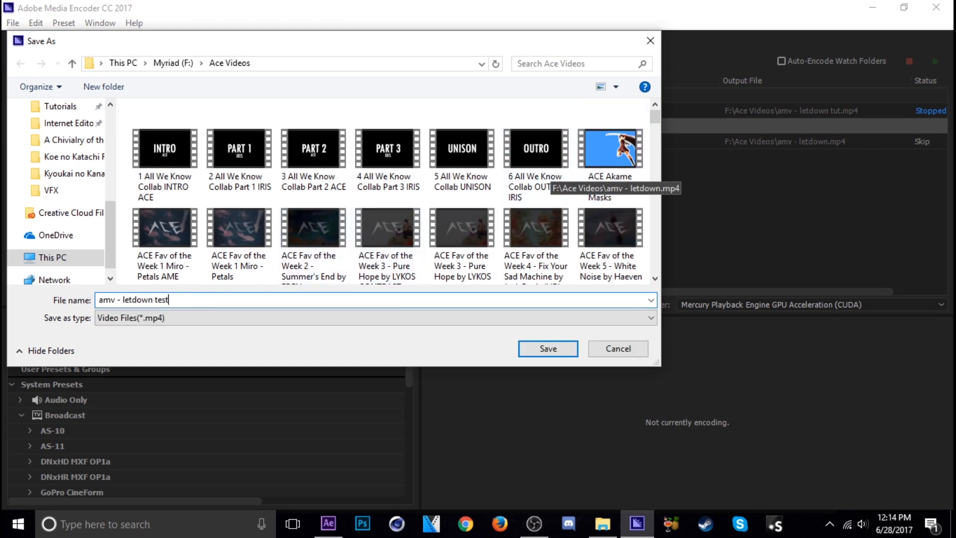
pyautogui.click(546, 351)
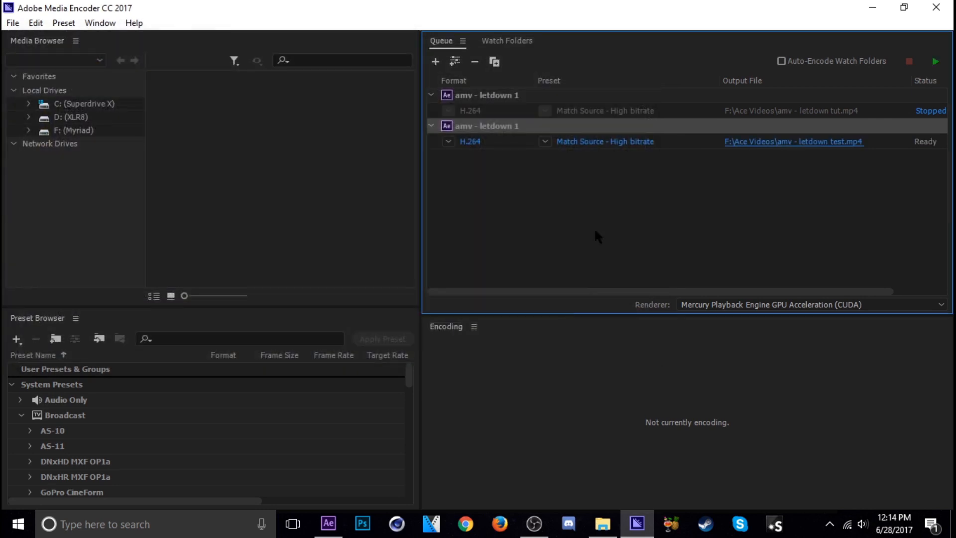
# Step: Choose the H.264 format with the Match Source - High bitrate preset and start encoding the queue
pyautogui.click(450, 142)
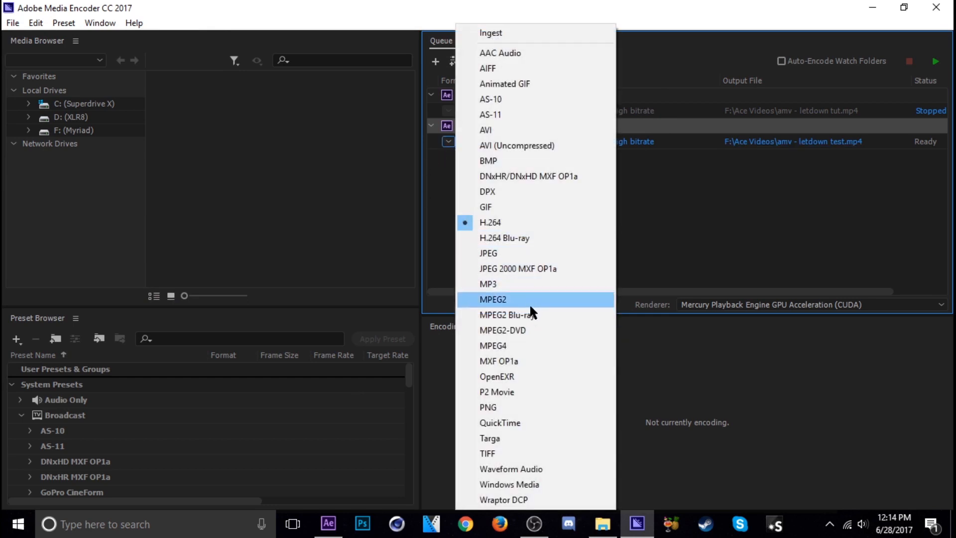
pyautogui.click(503, 224)
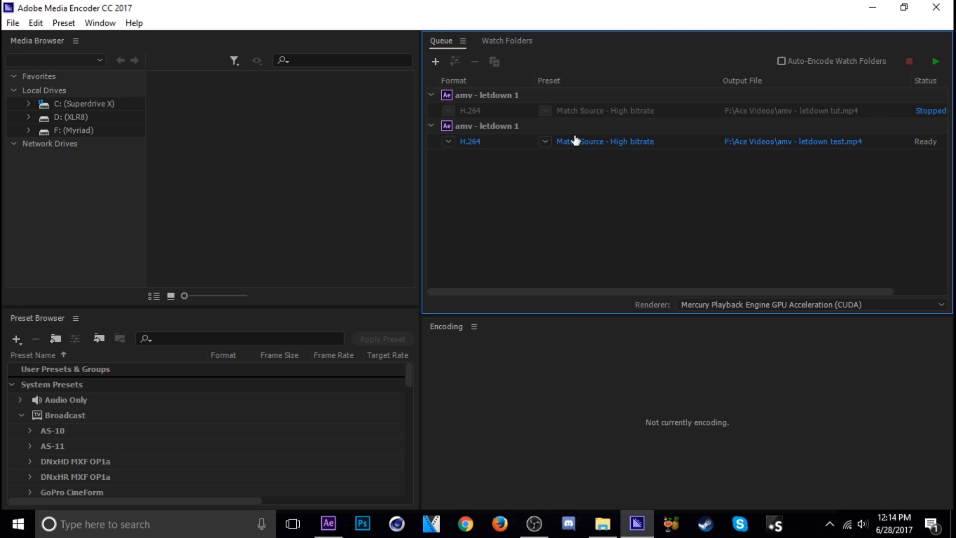
pyautogui.click(545, 141)
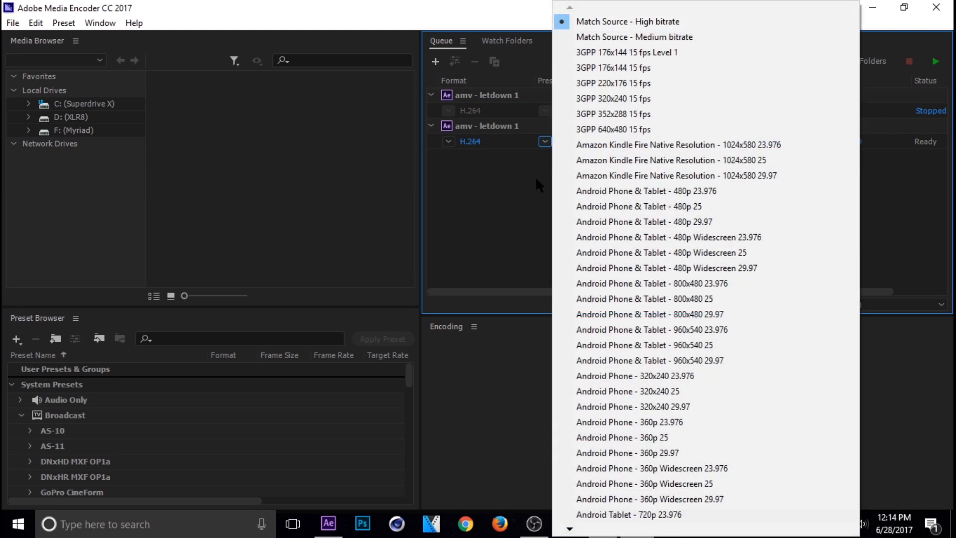
pyautogui.click(514, 197)
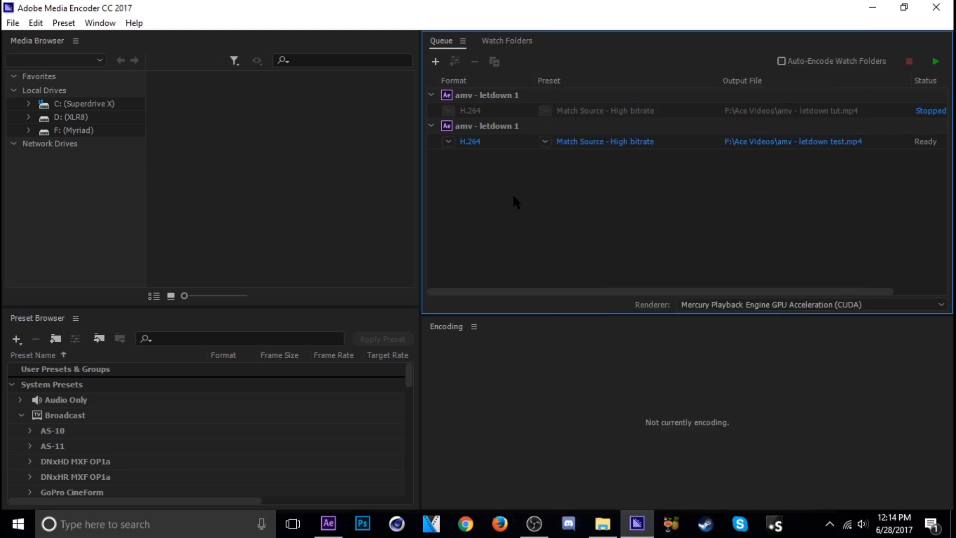
pyautogui.click(936, 60)
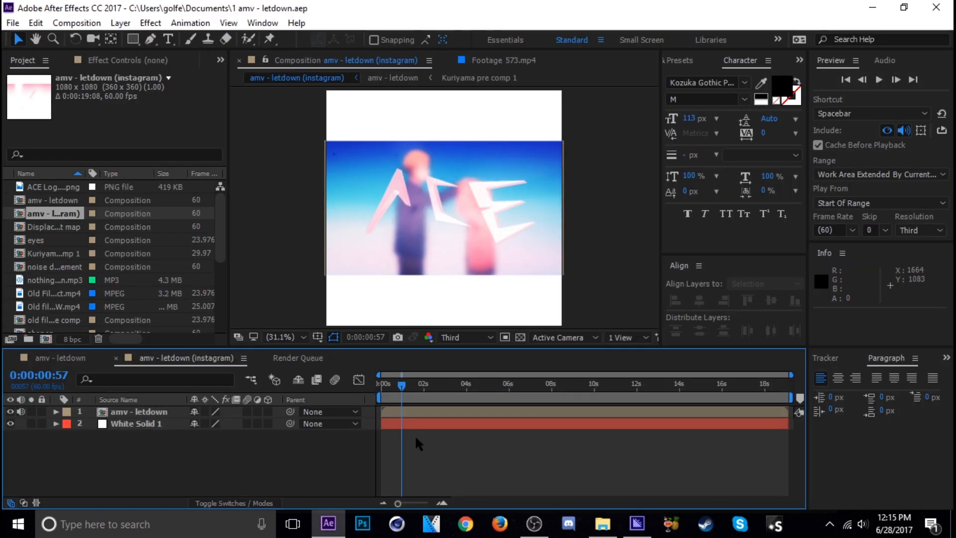
pyautogui.moveTo(402, 387)
pyautogui.mouseDown()
pyautogui.moveTo(722, 391)
pyautogui.moveTo(416, 397)
pyautogui.moveTo(783, 410)
pyautogui.moveTo(792, 398)
pyautogui.moveTo(413, 391)
pyautogui.mouseUp()
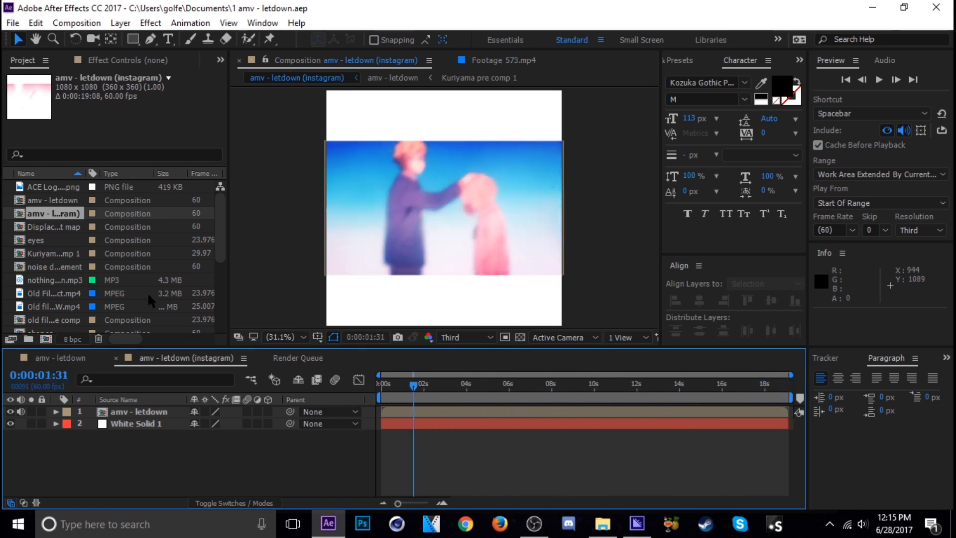
pyautogui.rightClick(55, 201)
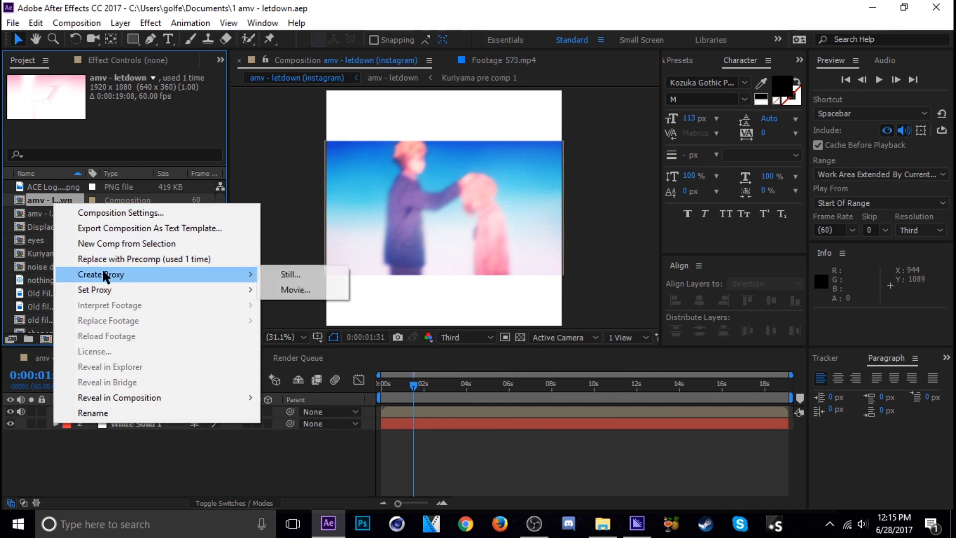
pyautogui.moveTo(108, 289)
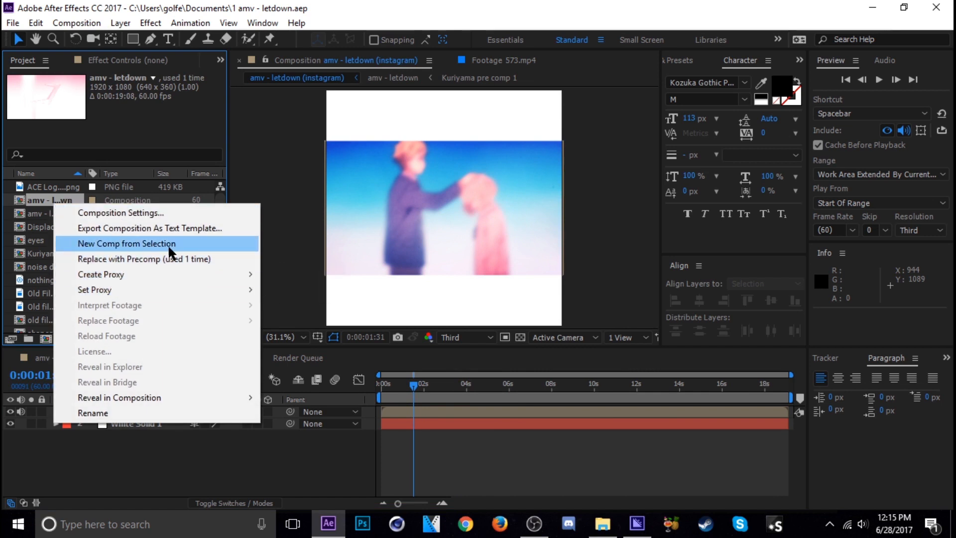
pyautogui.click(422, 445)
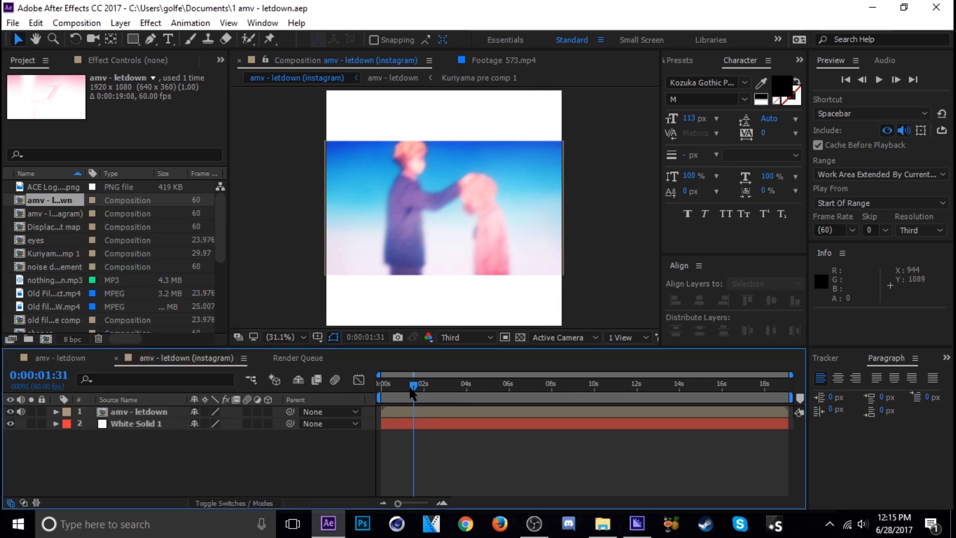
pyautogui.moveTo(411, 388)
pyautogui.mouseDown()
pyautogui.moveTo(557, 411)
pyautogui.moveTo(411, 406)
pyautogui.mouseUp()
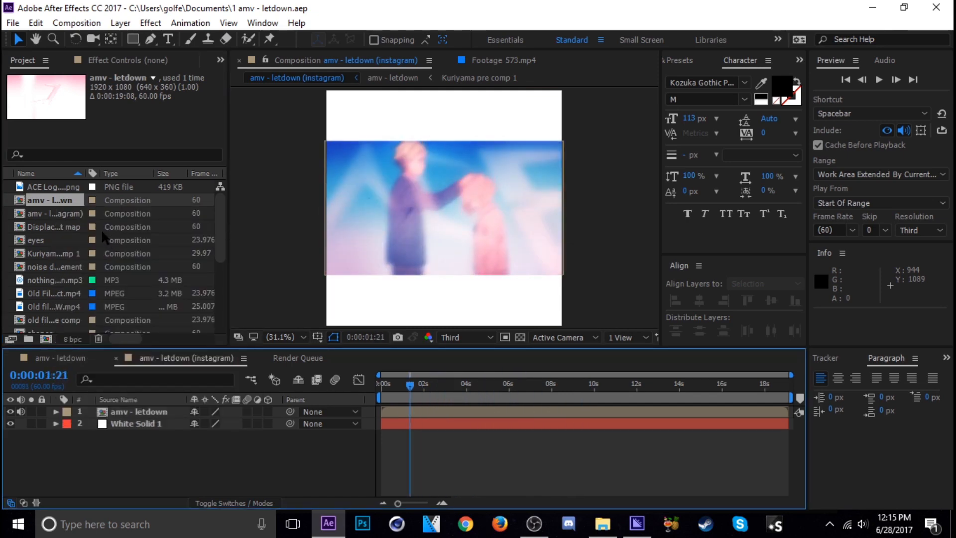
# Step: Check the width, height and frame rate in the composition settings of amv - letdown (instagram)
pyautogui.rightClick(61, 213)
pyautogui.click(144, 220)
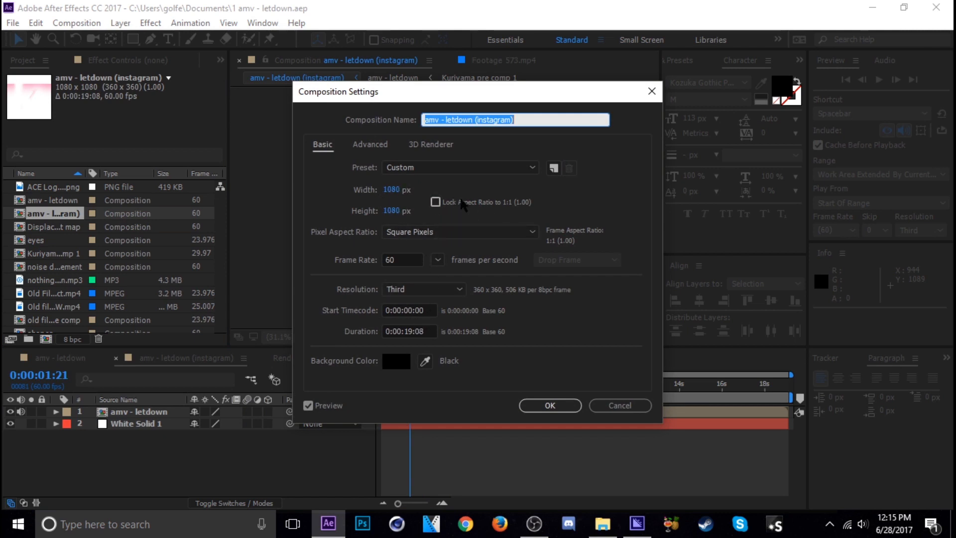
pyautogui.click(550, 405)
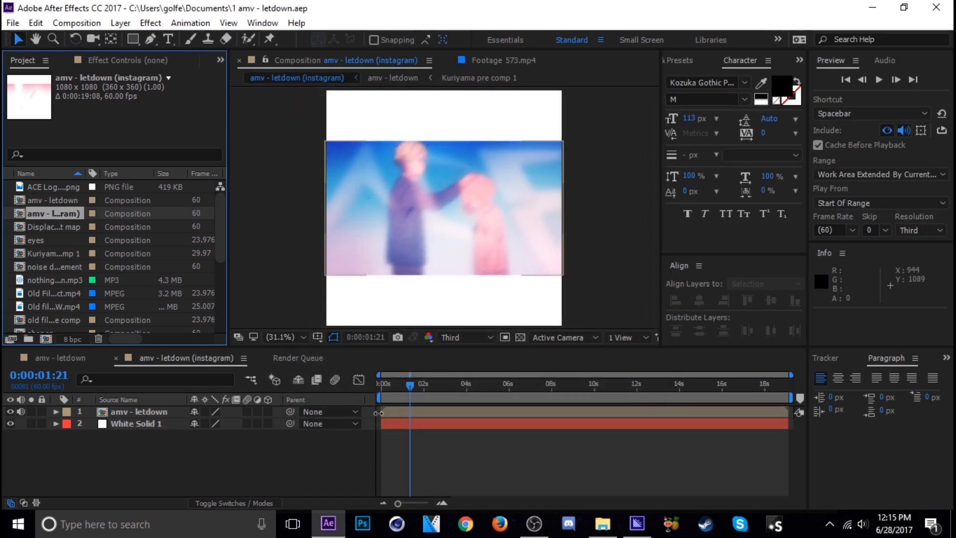
# Step: Hide the White Solid 1 layer to check the background behind the video, and show it again
pyautogui.click(481, 397)
pyautogui.click(145, 422)
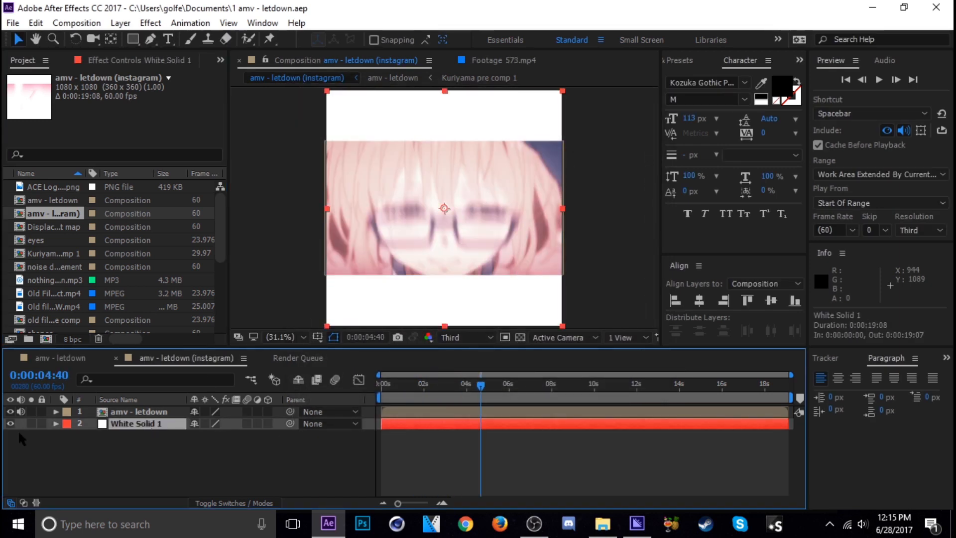
pyautogui.click(13, 430)
pyautogui.click(10, 423)
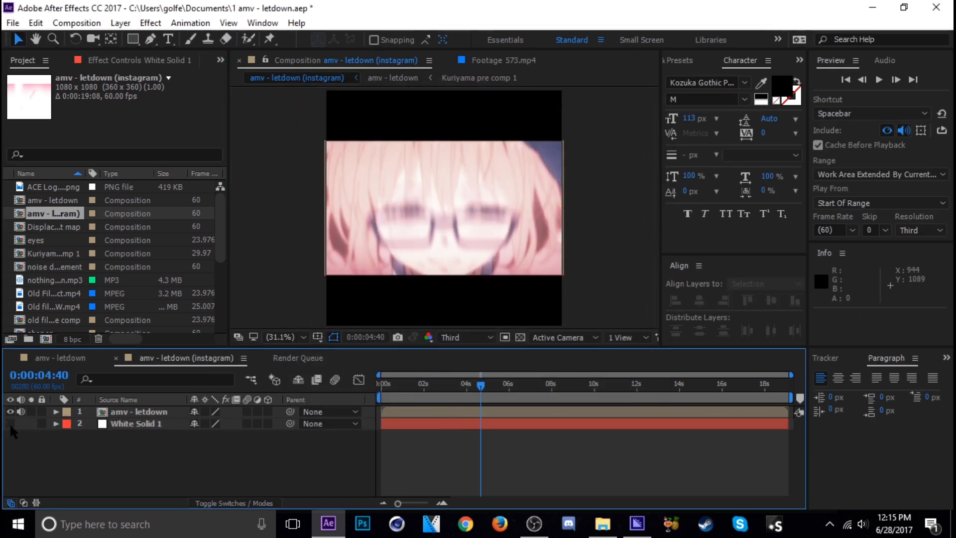
pyautogui.click(10, 423)
# Step: Add amv - letdown (instagram) to the render queue and send it to Adobe Media Encoder
pyautogui.moveTo(526, 387); pyautogui.dragTo(499, 402)
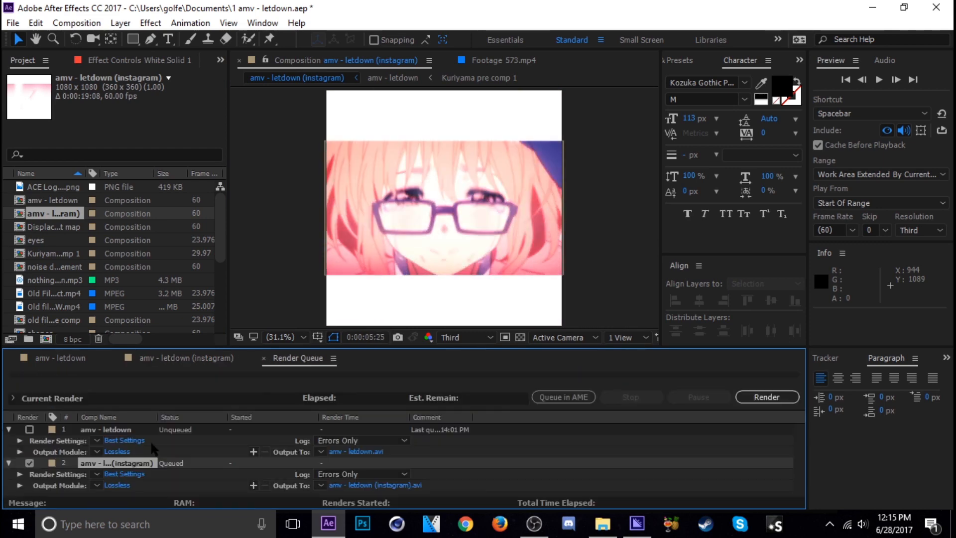
pyautogui.click(565, 398)
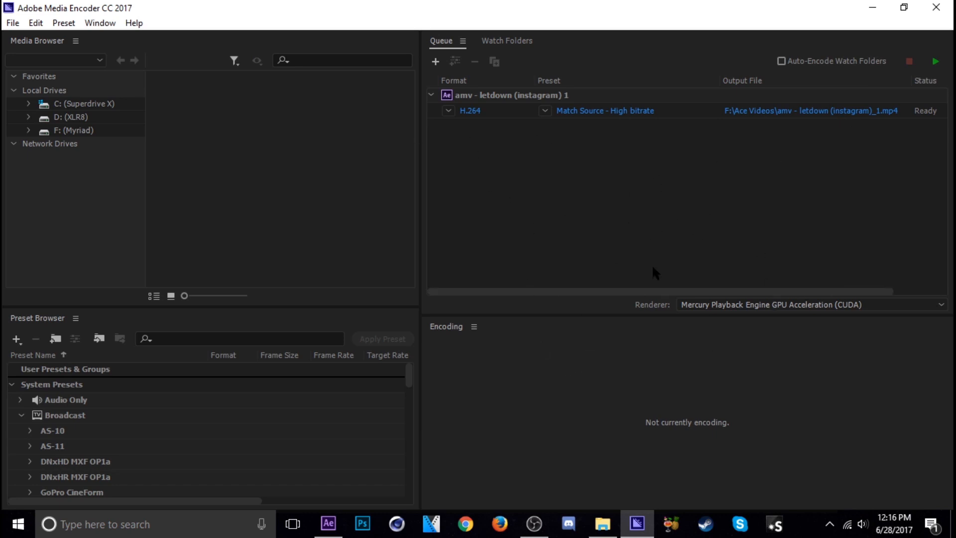
pyautogui.click(552, 291)
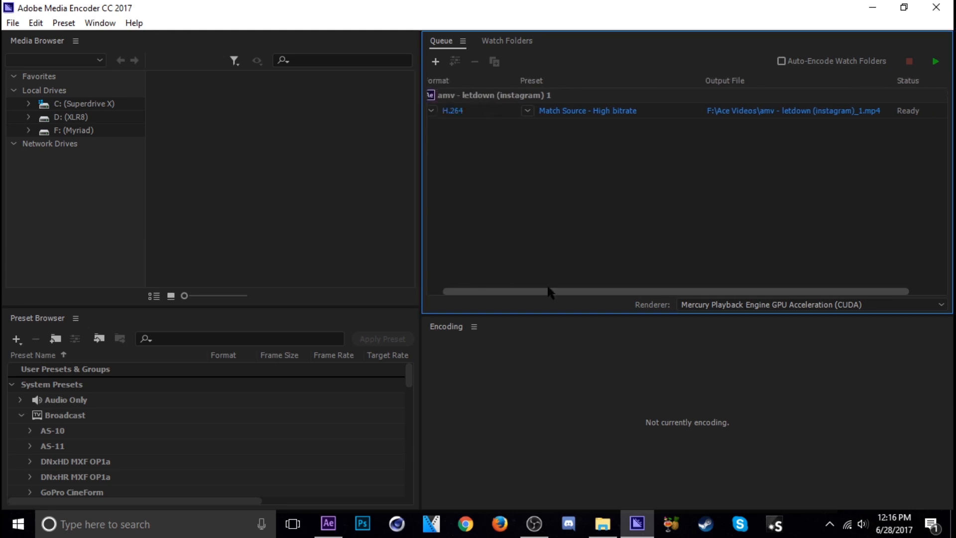
pyautogui.click(871, 7)
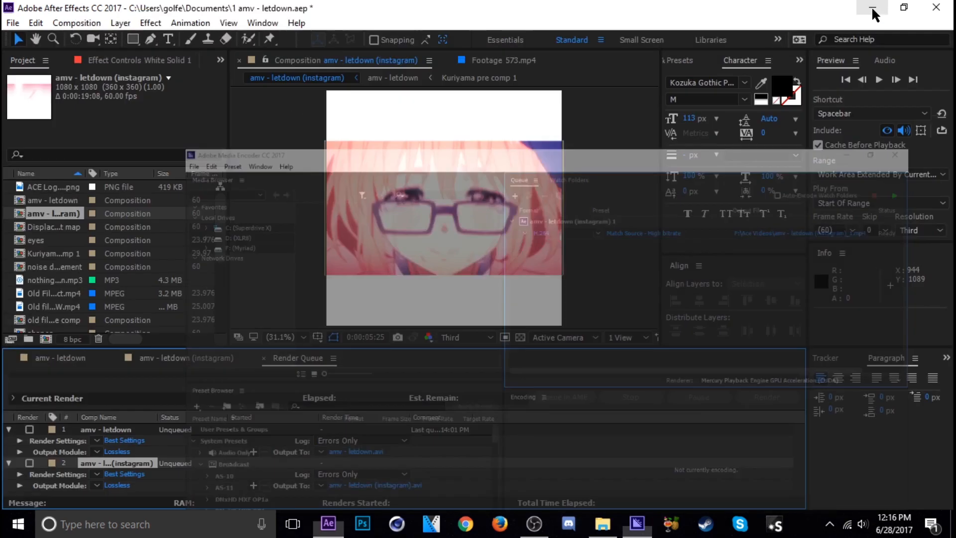
# Step: Delete both compositions from the After Effects render queue and return to the amv - letdown timeline
pyautogui.click(114, 433)
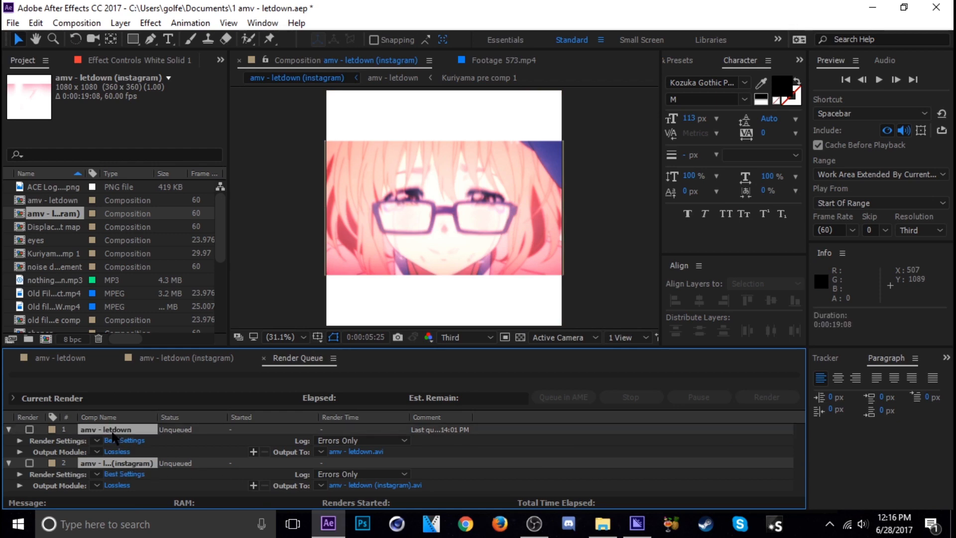
pyautogui.press('Delete')
pyautogui.click(82, 360)
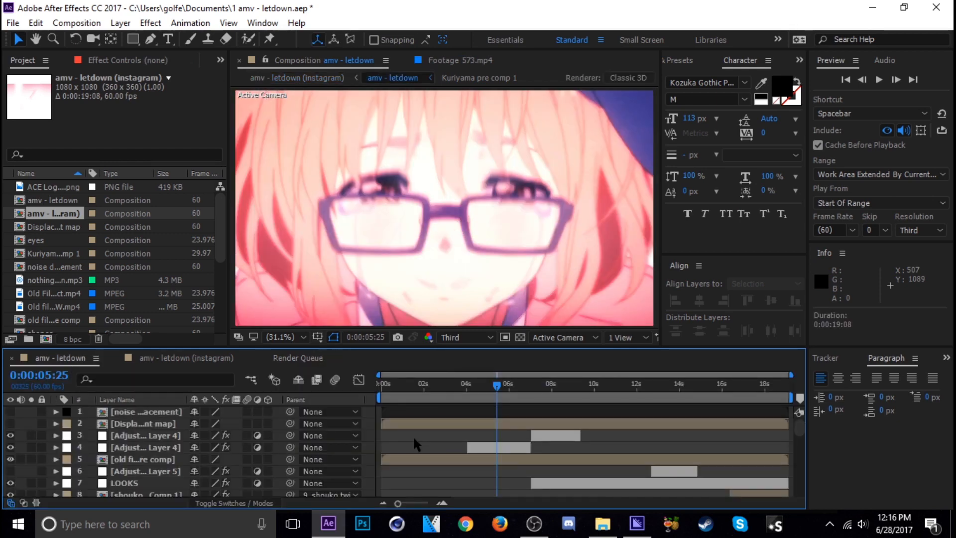
pyautogui.moveTo(427, 393)
pyautogui.mouseDown()
pyautogui.moveTo(619, 396)
pyautogui.moveTo(412, 397)
pyautogui.moveTo(461, 401)
pyautogui.moveTo(592, 397)
pyautogui.moveTo(401, 388)
pyautogui.moveTo(439, 397)
pyautogui.moveTo(403, 397)
pyautogui.moveTo(487, 397)
pyautogui.moveTo(426, 398)
pyautogui.mouseUp()
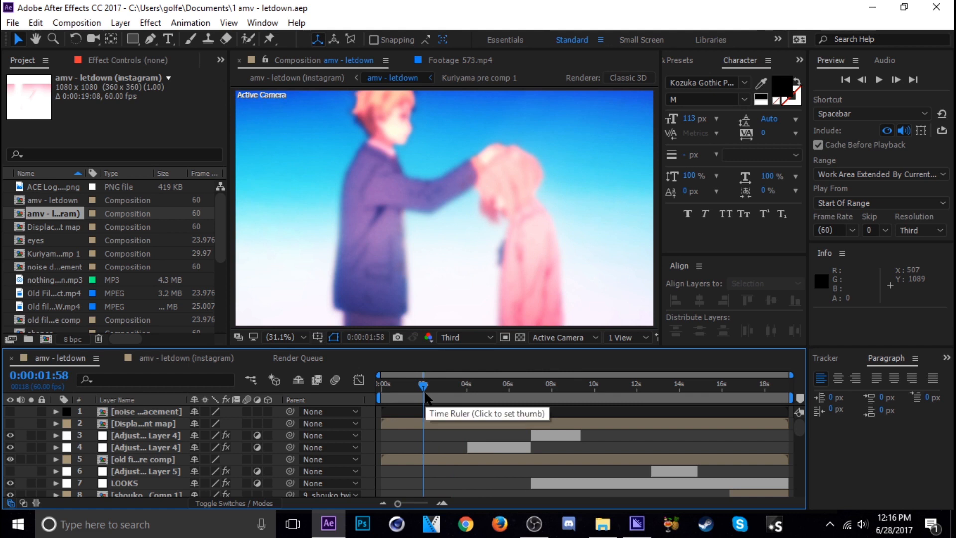
# Step: Add amv - letdown to the render queue, set its output module format to QuickTime, and render it
pyautogui.hotkey('ctrl', 'm')
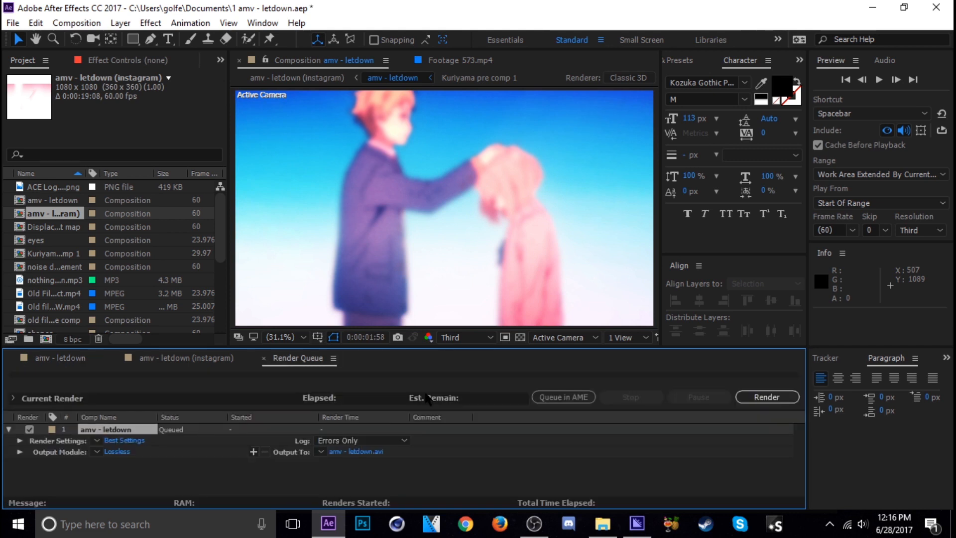
pyautogui.click(116, 451)
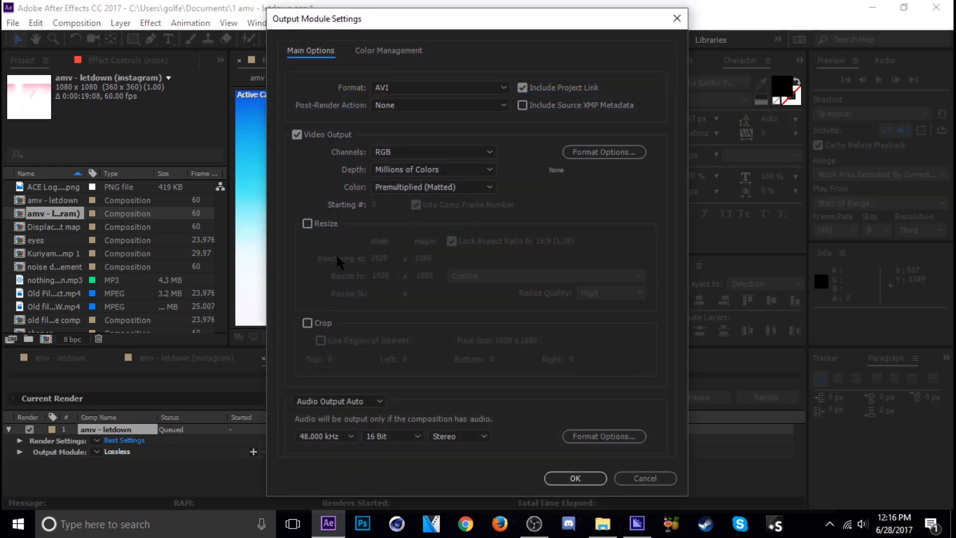
pyautogui.click(438, 88)
pyautogui.click(415, 244)
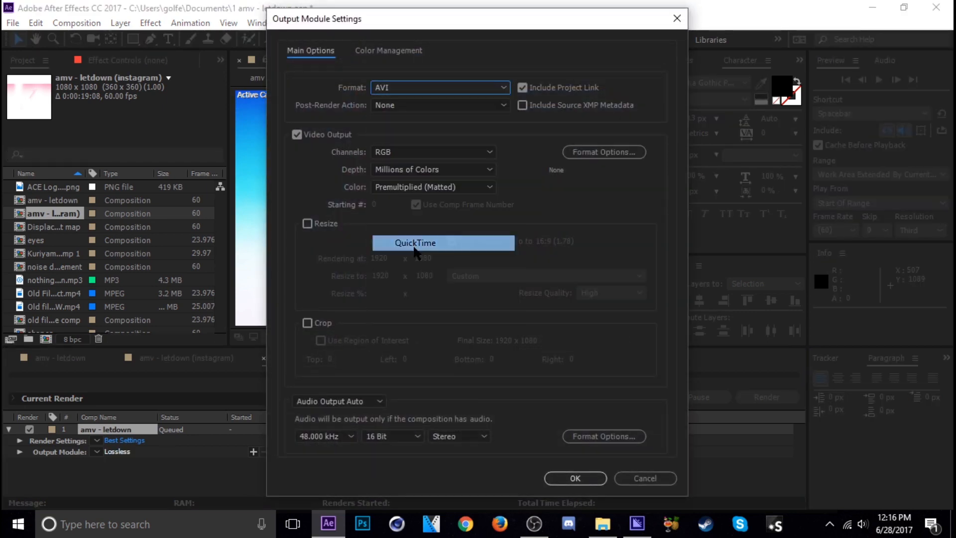
pyautogui.click(573, 478)
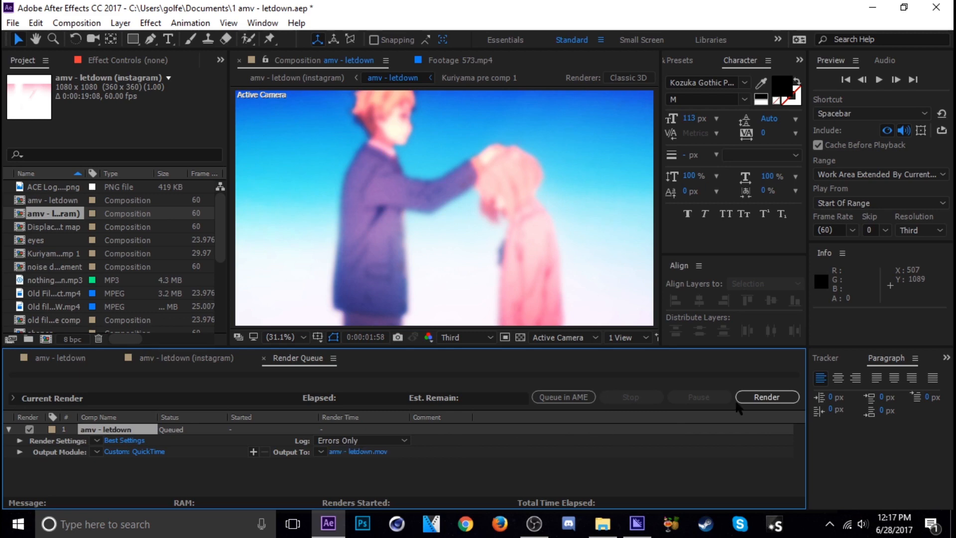
pyautogui.click(767, 397)
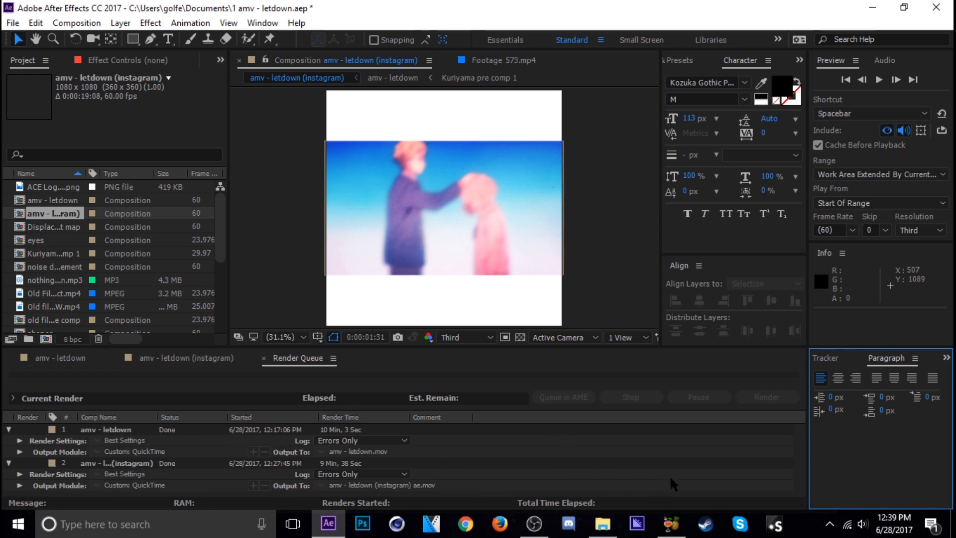
# Step: Switch to HandBrake and open the amv - letdown MOV file from the Tutorials folder as the source
pyautogui.click(671, 524)
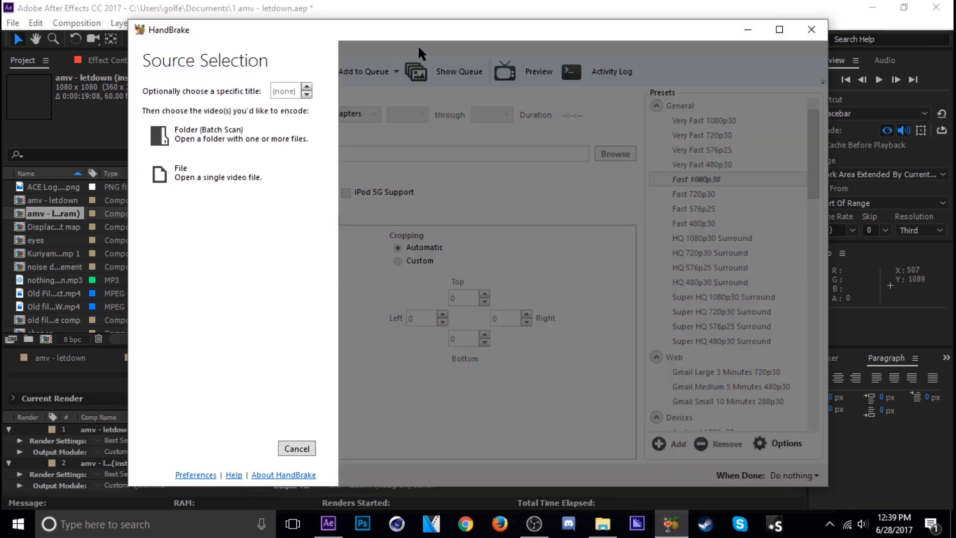
pyautogui.moveTo(411, 30); pyautogui.dragTo(466, 35)
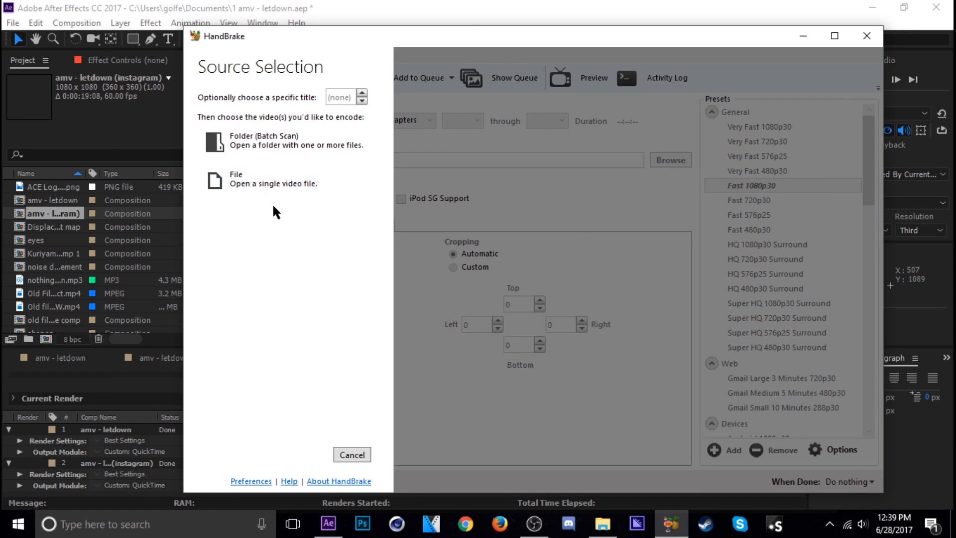
pyautogui.click(242, 187)
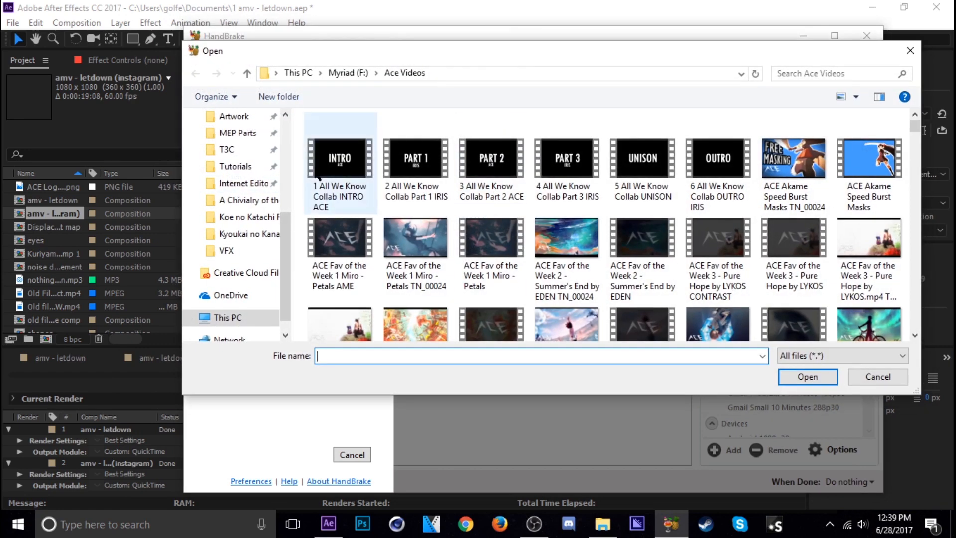
pyautogui.click(240, 166)
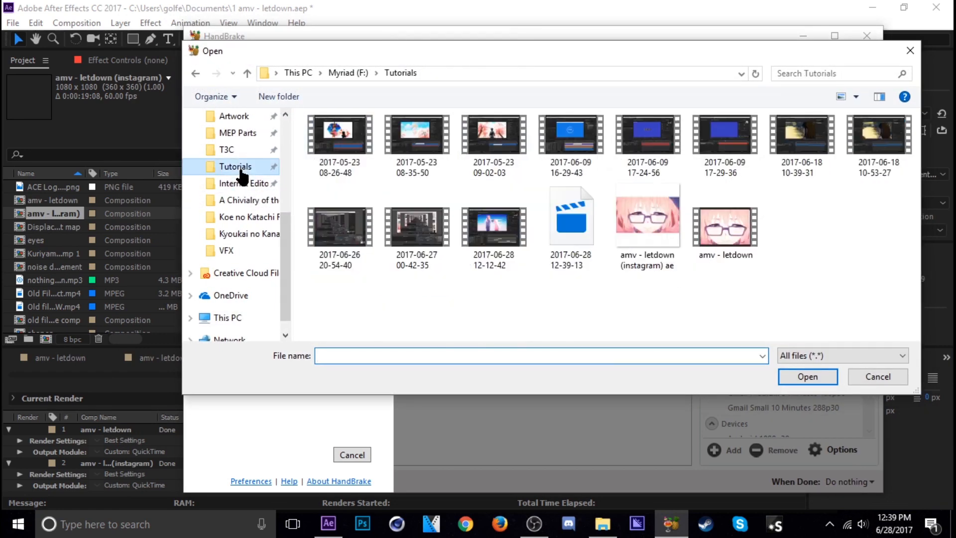
pyautogui.doubleClick(723, 239)
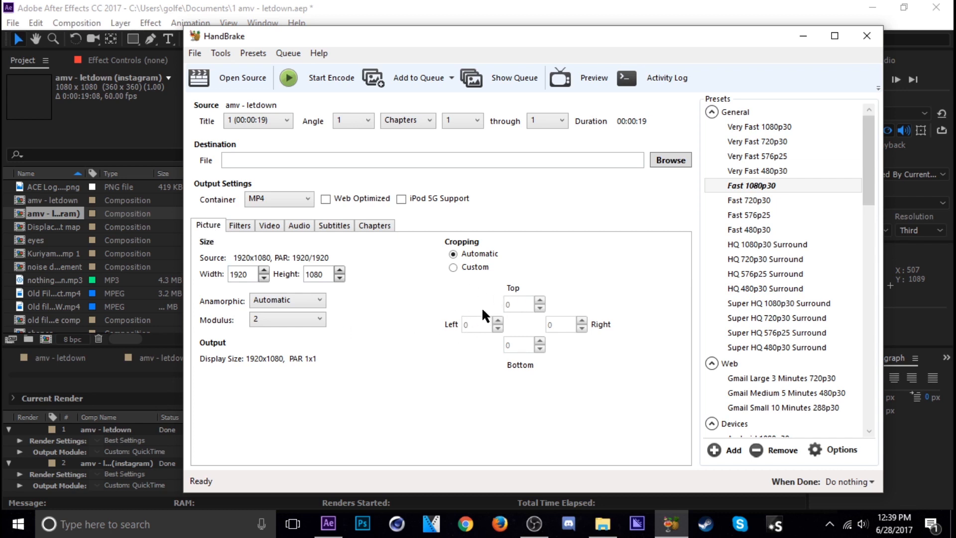
# Step: Set the cropping to Custom and the video framerate to a constant 60 FPS
pyautogui.click(473, 269)
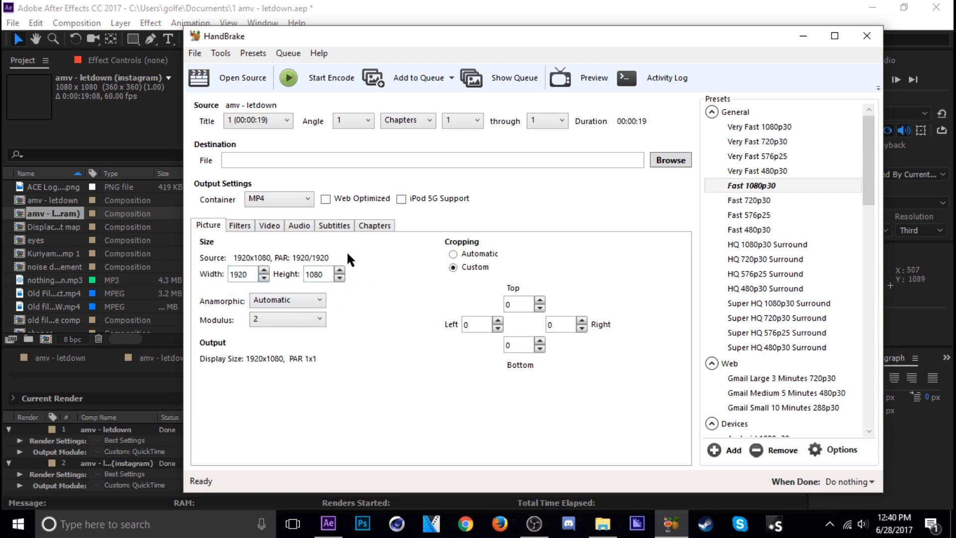
pyautogui.click(270, 225)
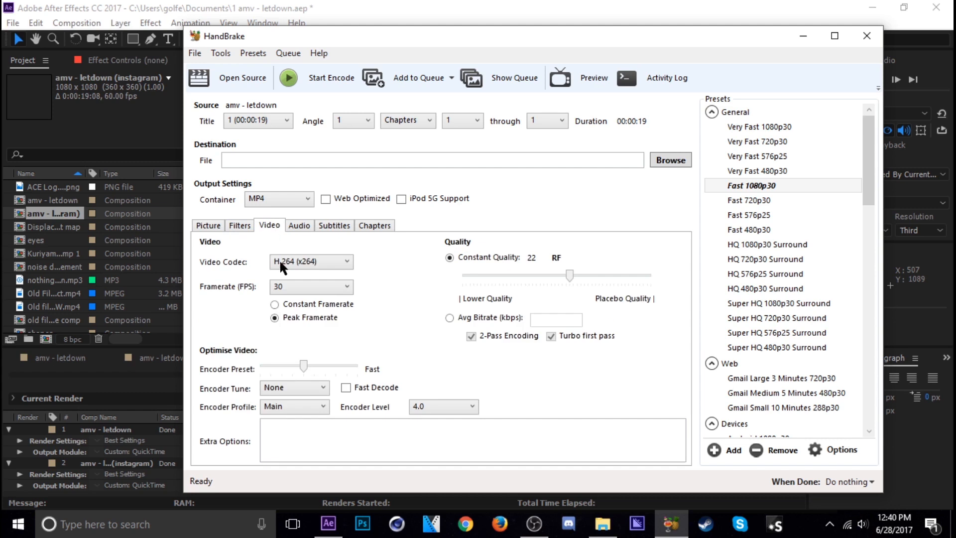
pyautogui.click(331, 284)
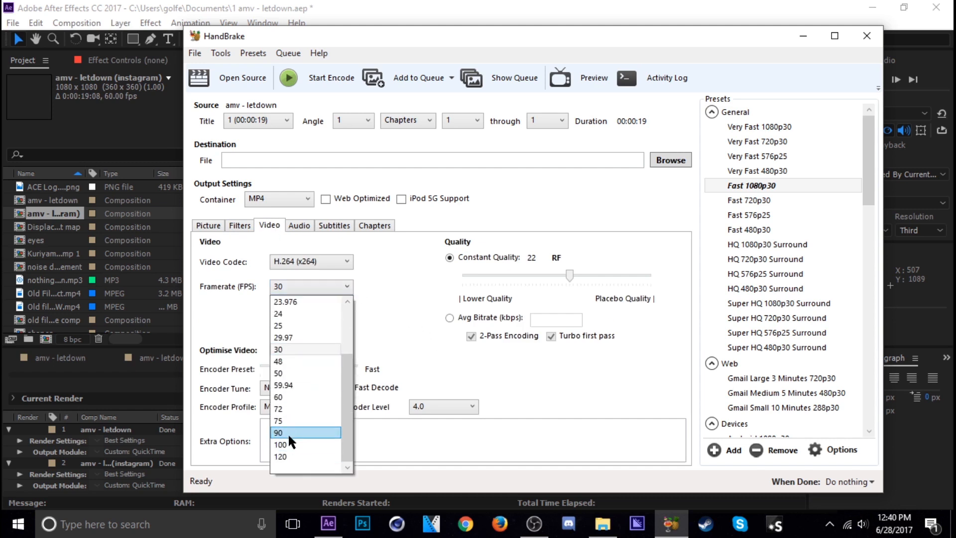
pyautogui.click(289, 397)
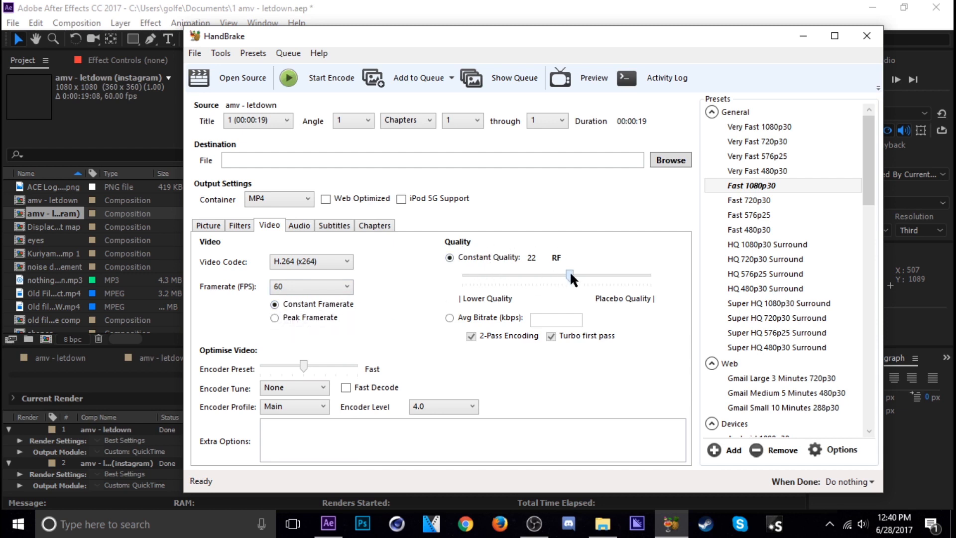
# Step: Set the video's constant quality to RF 10 and look over the filter and picture settings
pyautogui.moveTo(568, 274); pyautogui.dragTo(555, 277)
pyautogui.moveTo(563, 274); pyautogui.dragTo(614, 274)
pyautogui.moveTo(614, 274); pyautogui.dragTo(572, 273)
pyautogui.moveTo(508, 272); pyautogui.dragTo(488, 273)
pyautogui.moveTo(486, 274); pyautogui.dragTo(612, 282)
pyautogui.click(241, 225)
pyautogui.click(208, 225)
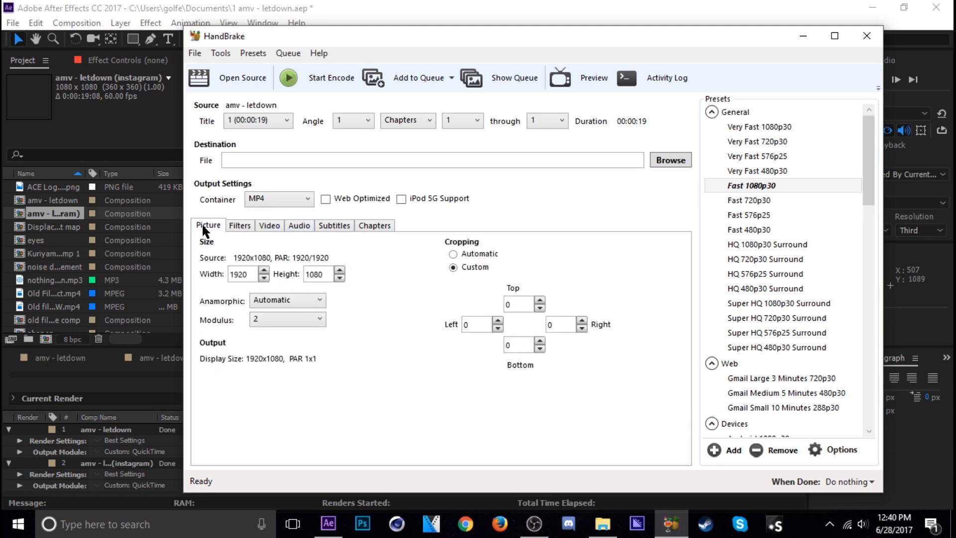
# Step: Set the output file to amv - letdown (Youtube).mp4 in the Tutorials folder and start the encode
pyautogui.click(598, 160)
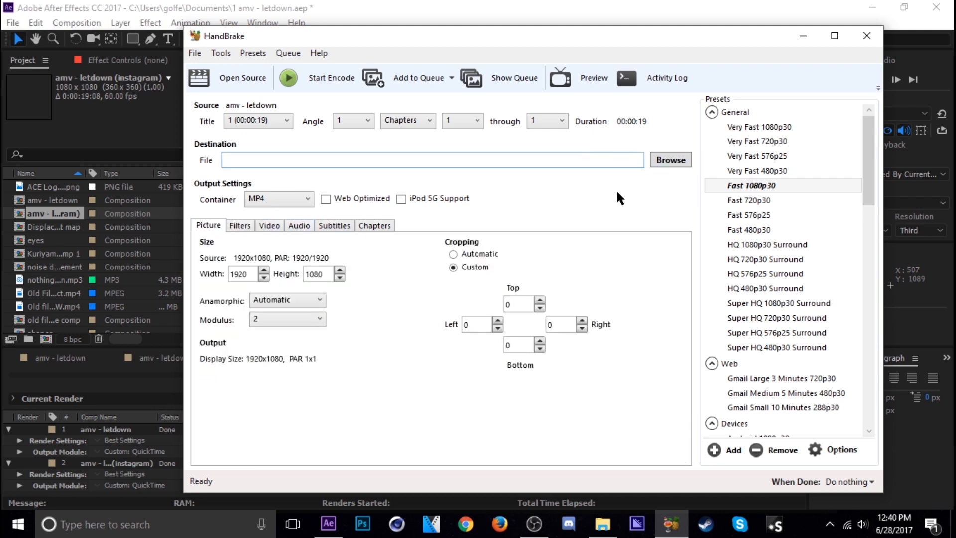
pyautogui.click(672, 161)
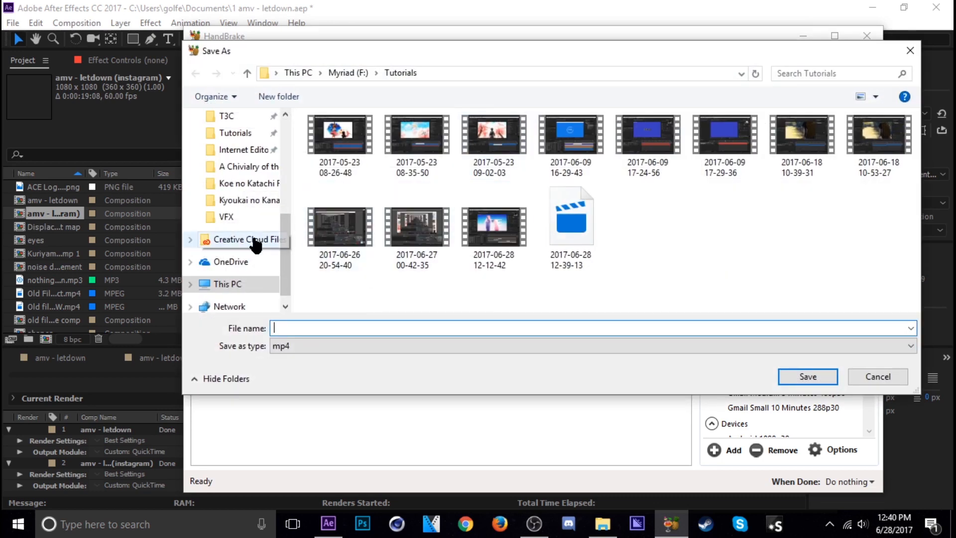
pyautogui.write('amv')
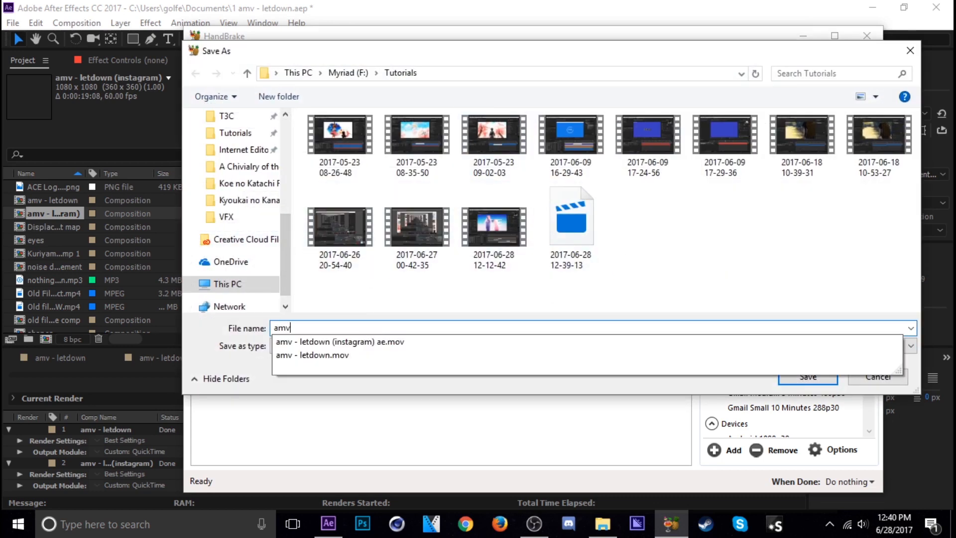
pyautogui.press('Down')
pyautogui.press('BackSpace')
pyautogui.press('BackSpace')
pyautogui.press('BackSpace')
pyautogui.press('BackSpace')
pyautogui.press('BackSpace')
pyautogui.press('BackSpace')
pyautogui.press('BackSpace')
pyautogui.press('BackSpace')
pyautogui.press('BackSpace')
pyautogui.press('BackSpace')
pyautogui.press('BackSpace')
pyautogui.press('BackSpace')
pyautogui.press('BackSpace')
pyautogui.press('BackSpace')
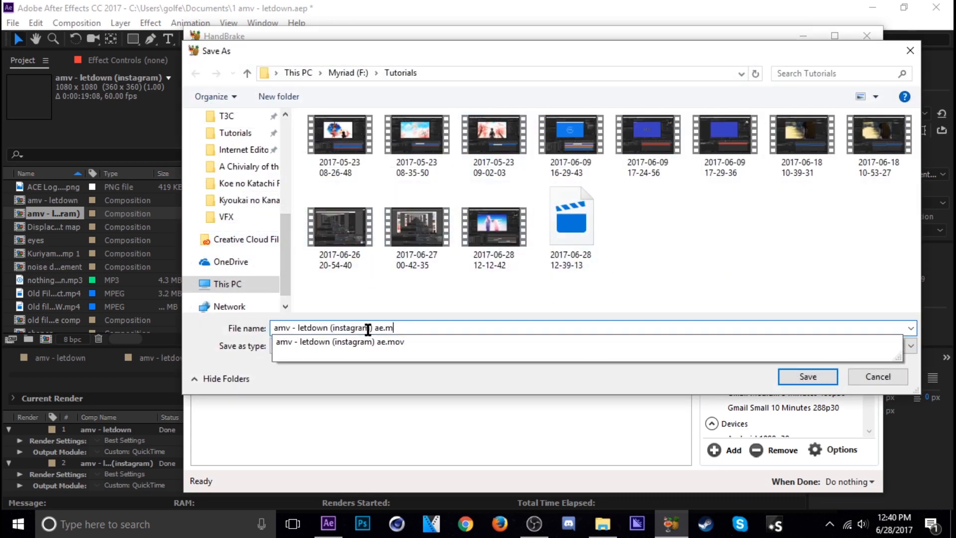
pyautogui.press('BackSpace')
pyautogui.press('BackSpace')
pyautogui.press('BackSpace')
pyautogui.write('Youtube)')
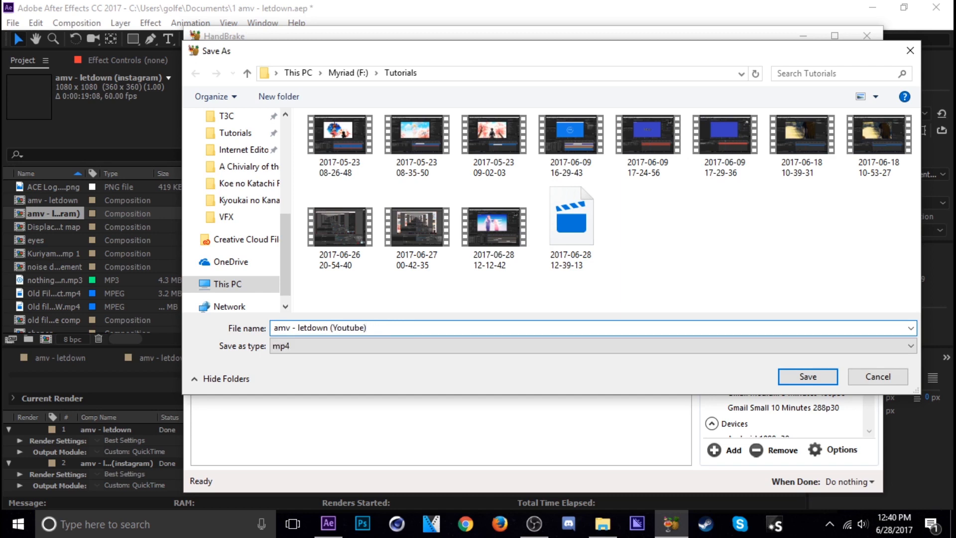
pyautogui.press('Return')
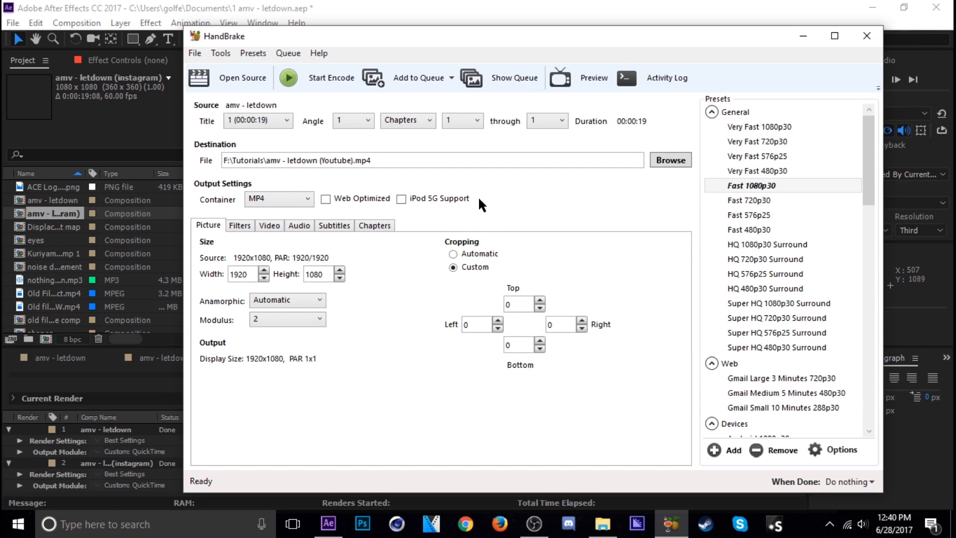
pyautogui.click(311, 79)
# Step: Open amv - letdown (instagram) ae from the Tutorials folder as the new source and check its video settings
pyautogui.click(220, 76)
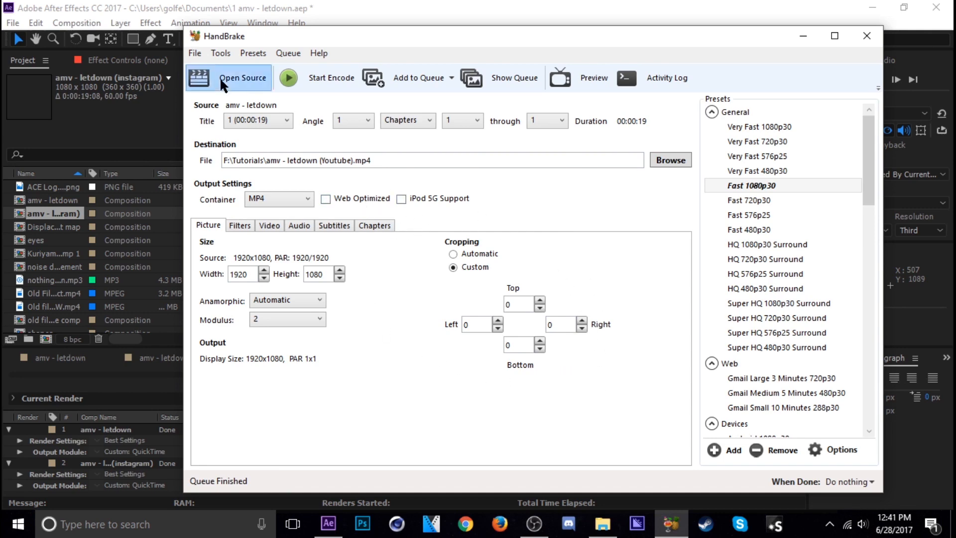
pyautogui.click(258, 182)
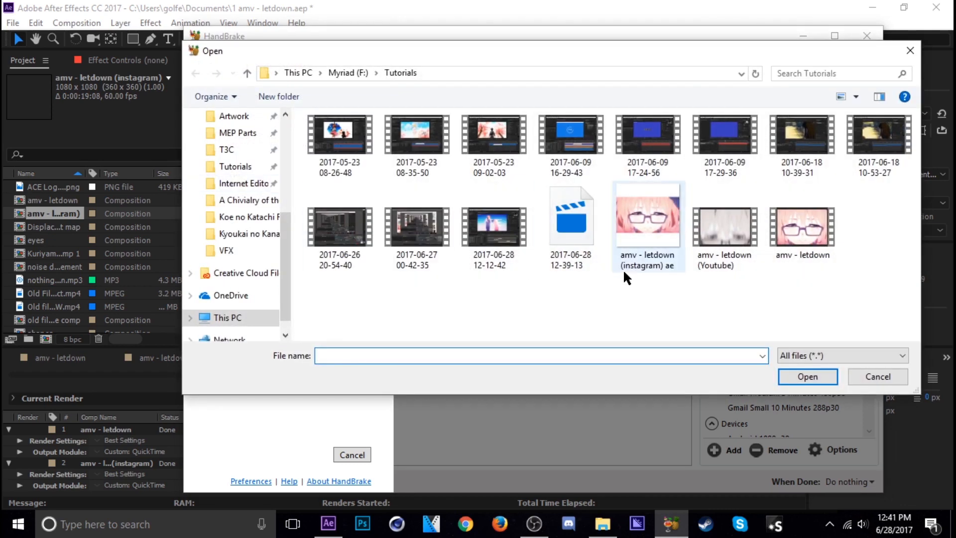
pyautogui.doubleClick(654, 247)
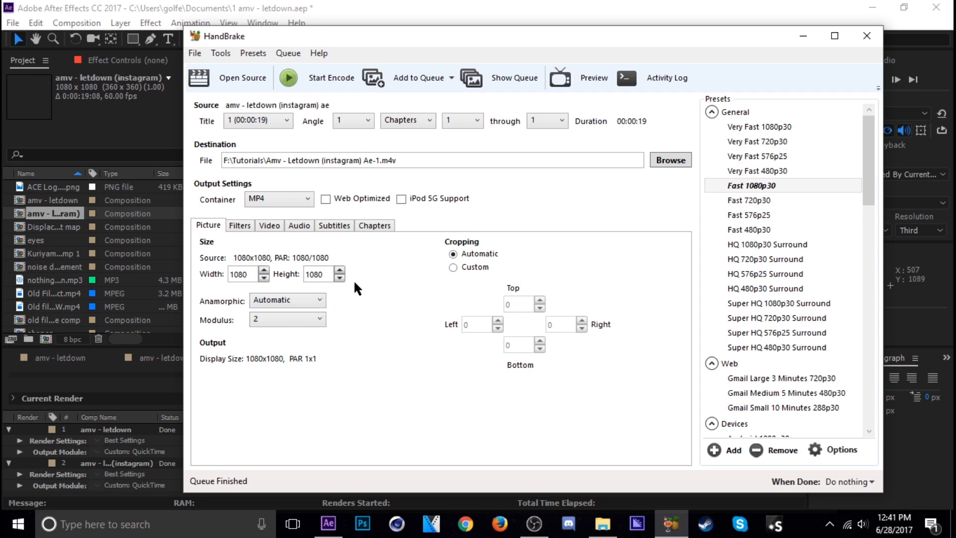
pyautogui.click(269, 227)
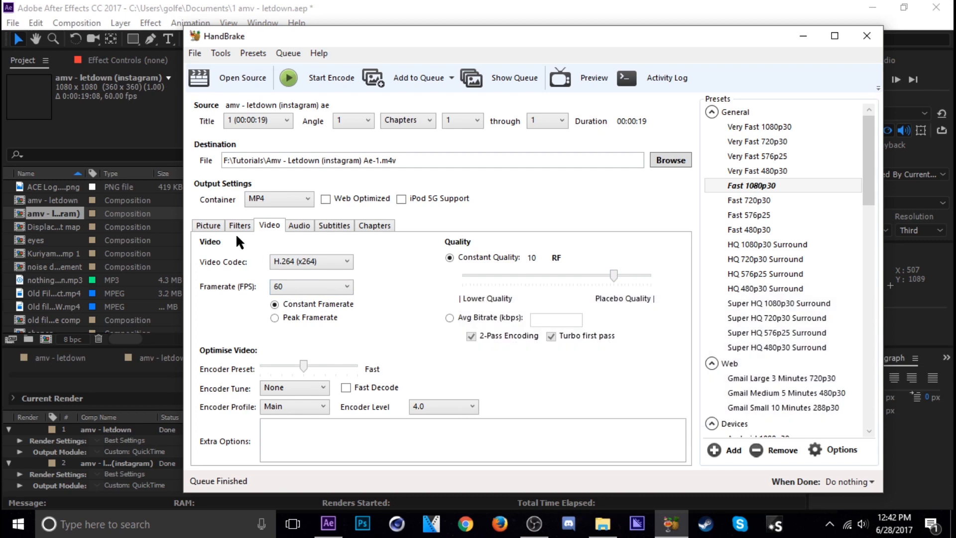
# Step: Name the output file Amv - Letdown (instagram) HB and start the encode
pyautogui.click(672, 160)
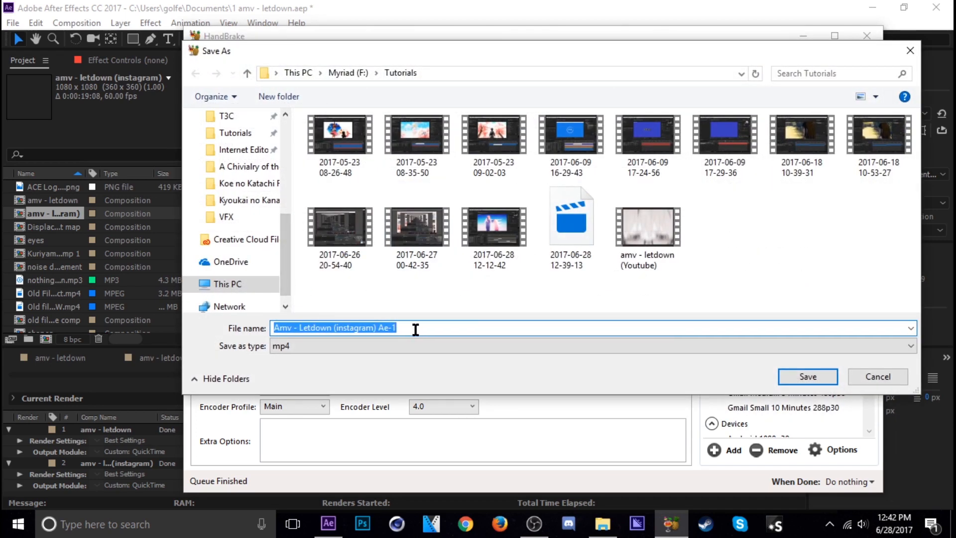
pyautogui.moveTo(416, 329); pyautogui.dragTo(378, 332)
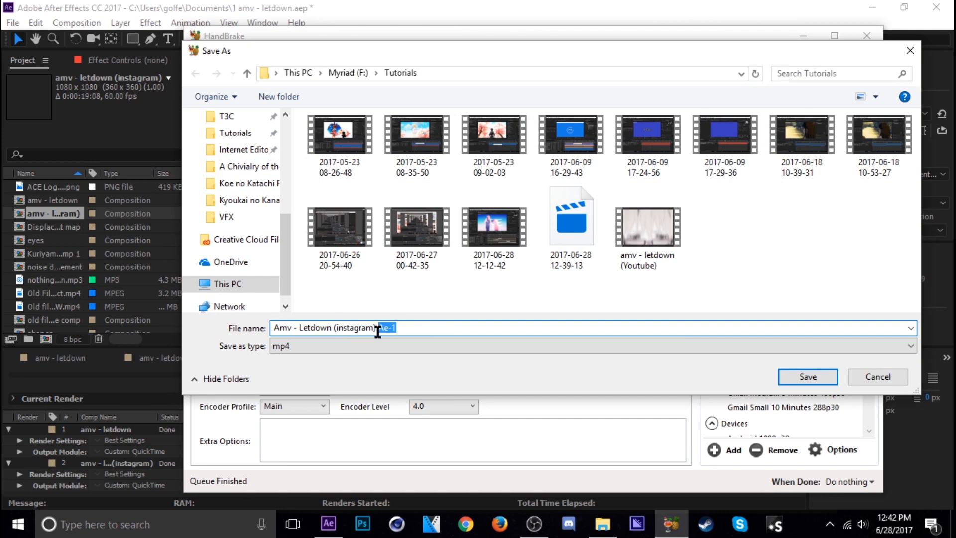
pyautogui.write('HB')
pyautogui.press('Return')
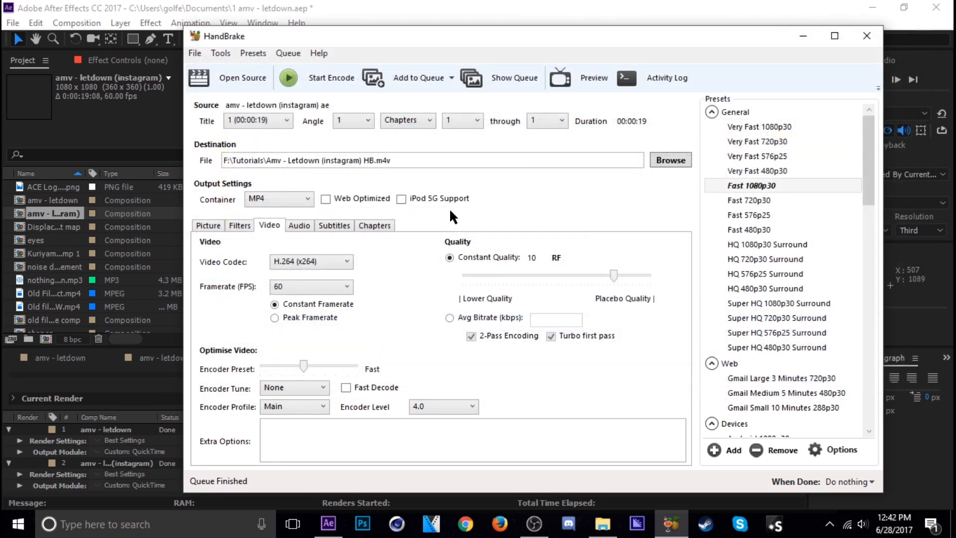
pyautogui.click(323, 79)
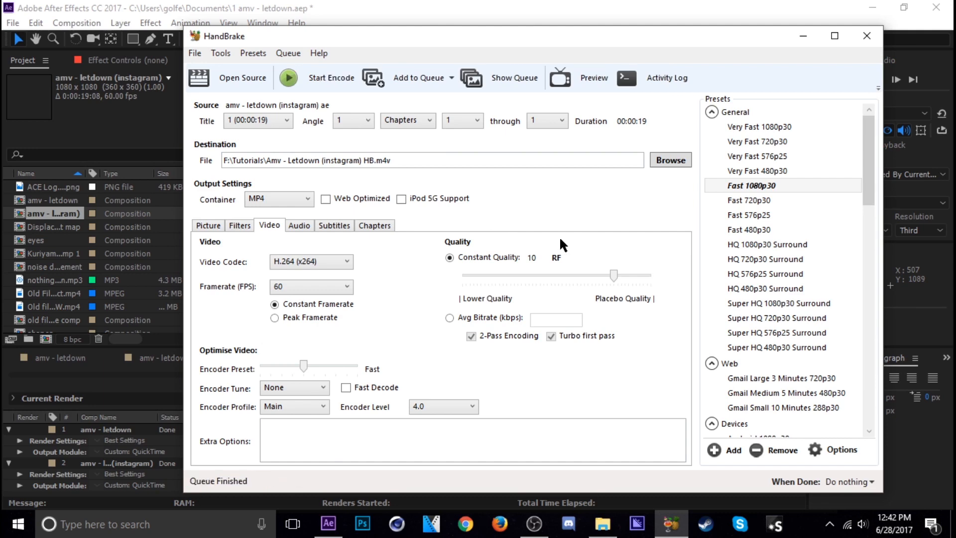
# Step: Compare the file sizes of amv - letdown and amv - letdown (Youtube) in File Explorer, and return to HandBrake
pyautogui.click(603, 524)
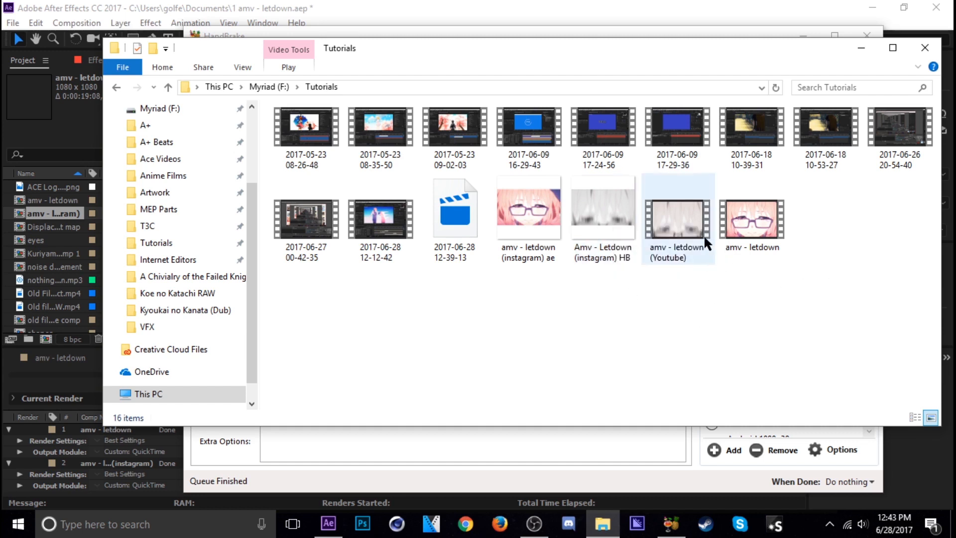
pyautogui.moveTo(760, 228)
pyautogui.moveTo(678, 230)
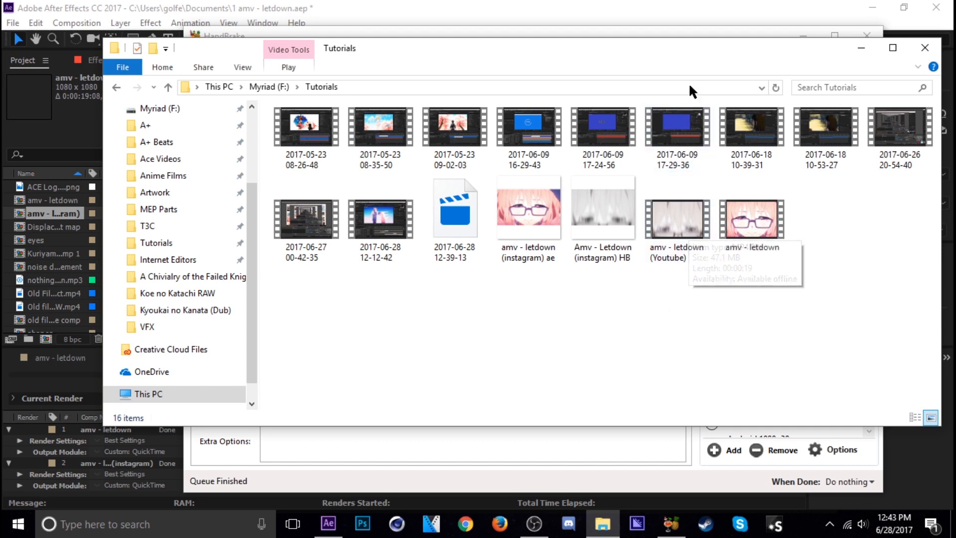
pyautogui.moveTo(695, 60); pyautogui.dragTo(656, 102)
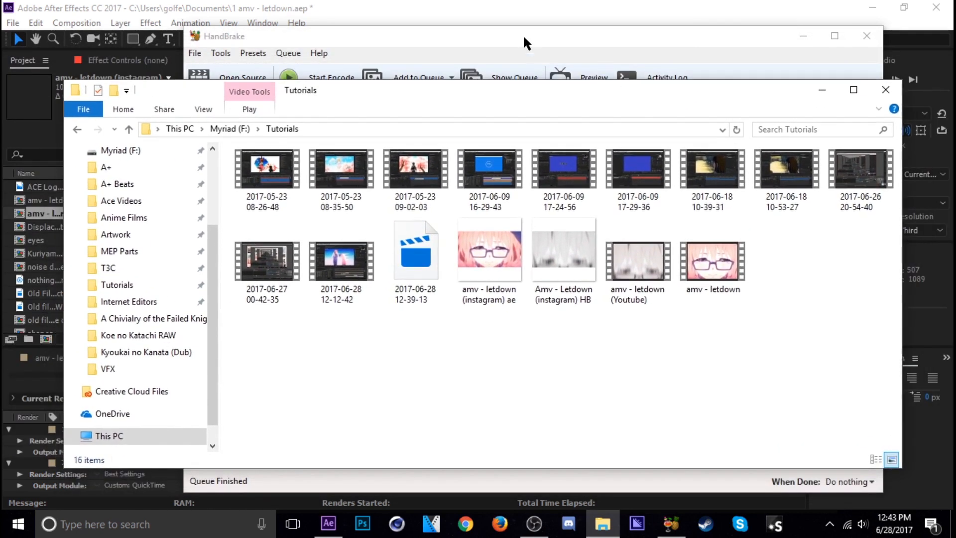
pyautogui.click(523, 34)
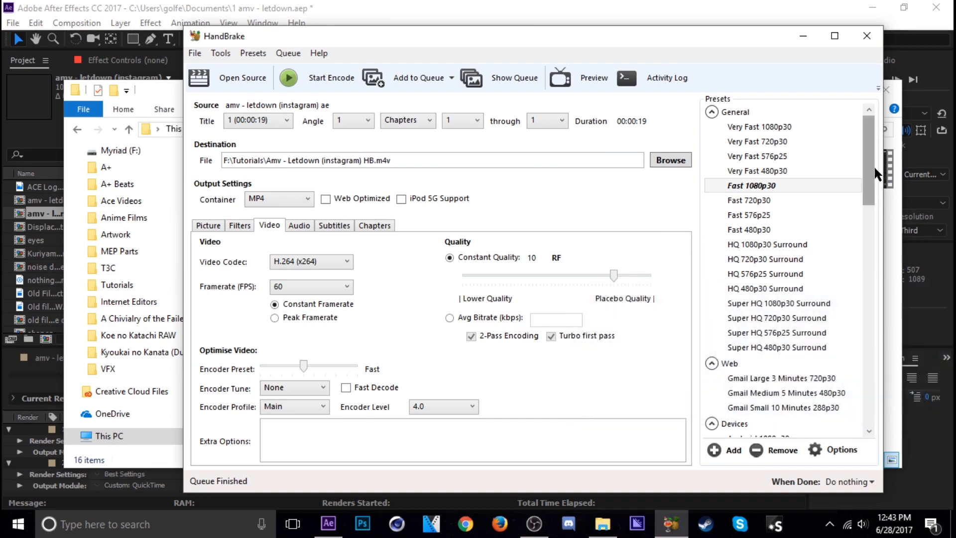
pyautogui.moveTo(868, 162)
pyautogui.mouseDown()
pyautogui.moveTo(879, 278)
pyautogui.moveTo(872, 399)
pyautogui.moveTo(869, 160)
pyautogui.mouseUp()
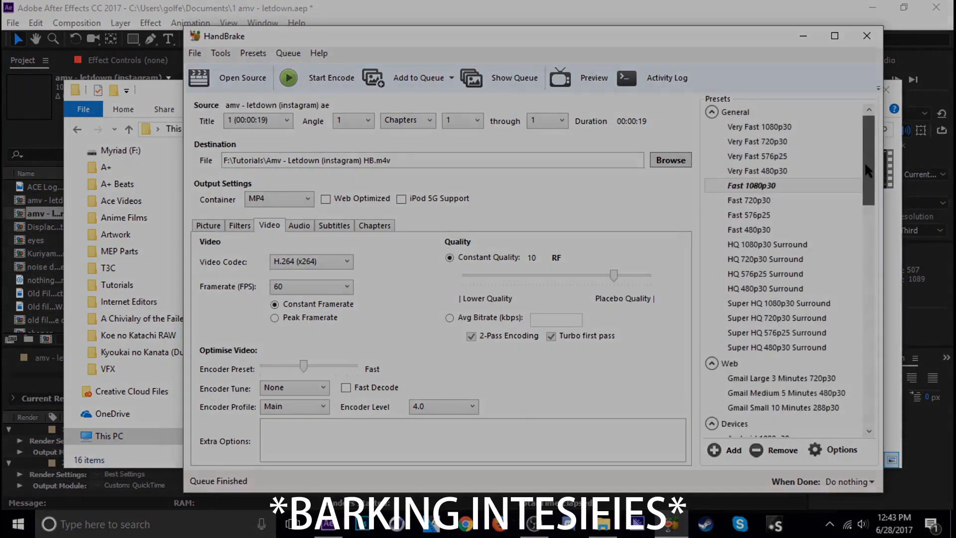